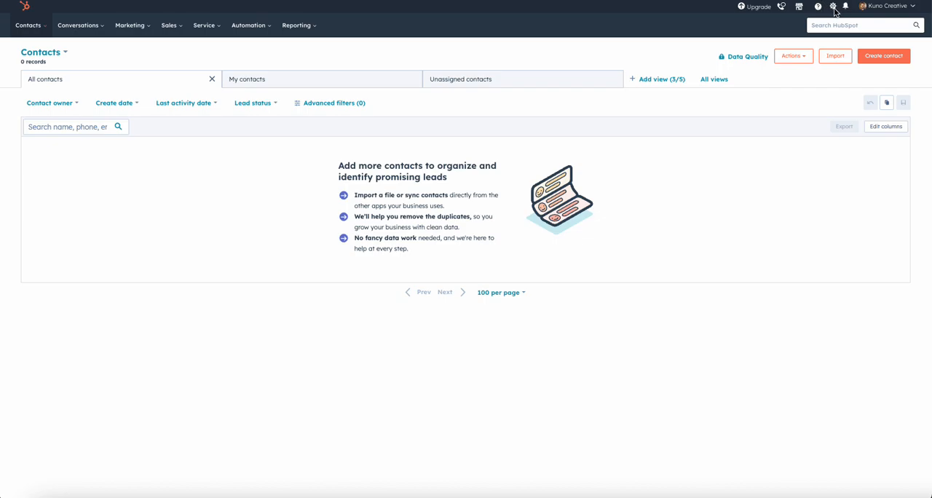
- Open the general user preferences and review the global profile details down to the phone number
left_click(834, 9)
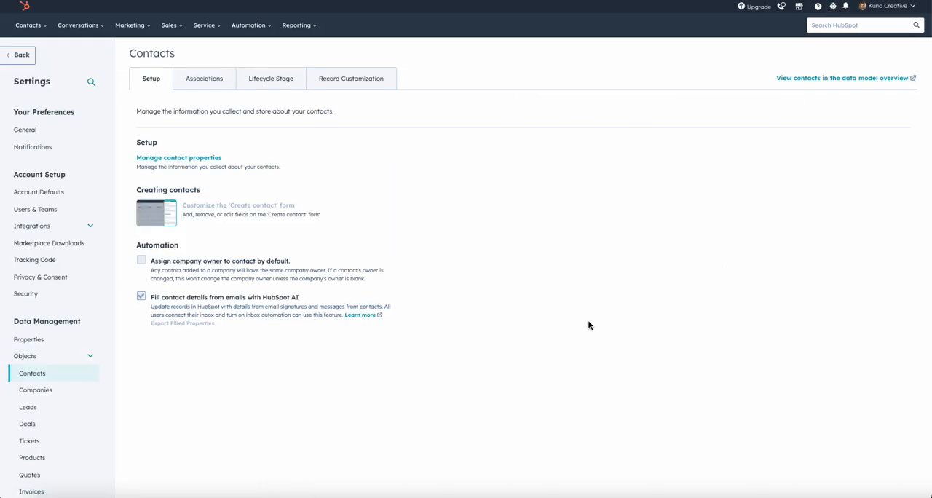
left_click(30, 131)
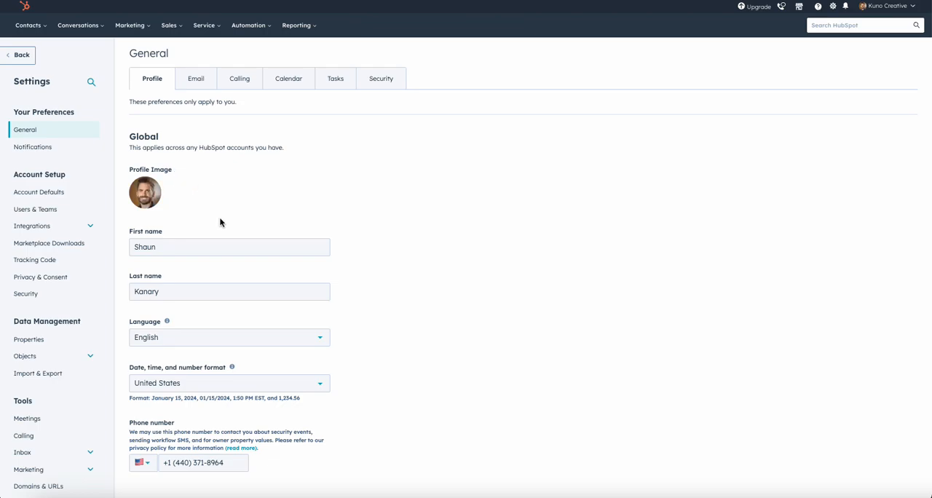
scroll(220, 220, "down", 1)
scroll(215, 266, "down", 1)
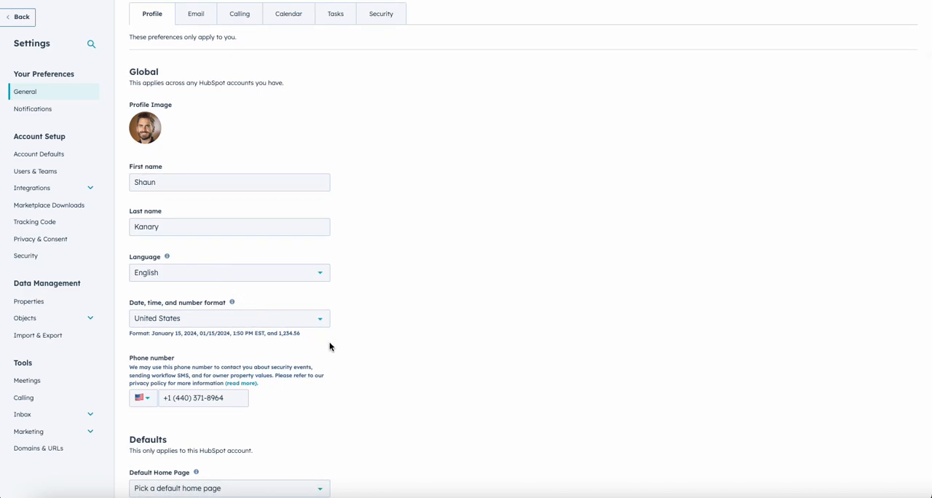
scroll(330, 347, "down", 1)
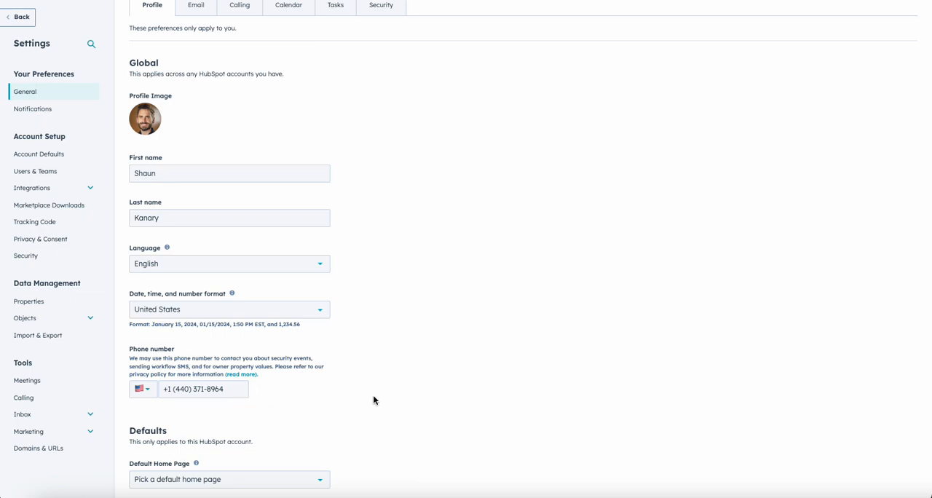
left_click(236, 389)
left_click_drag(236, 389, 159, 388)
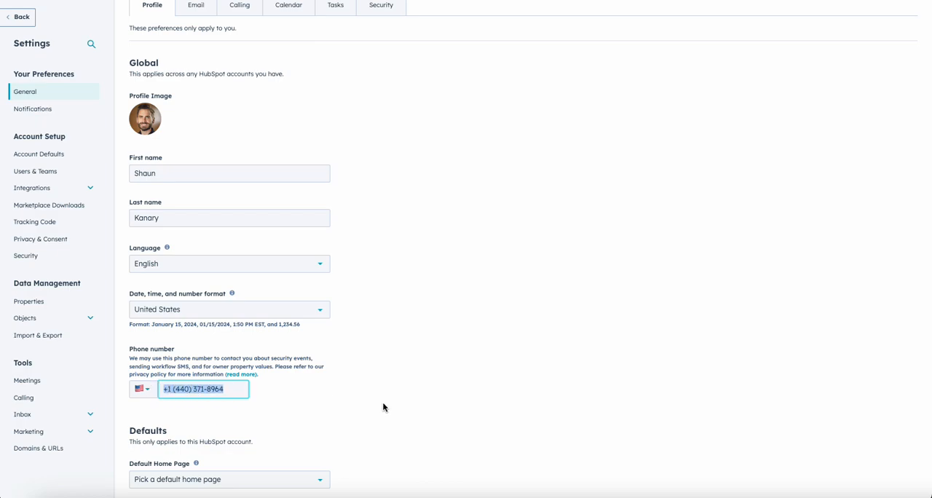
scroll(381, 399, "up", 2)
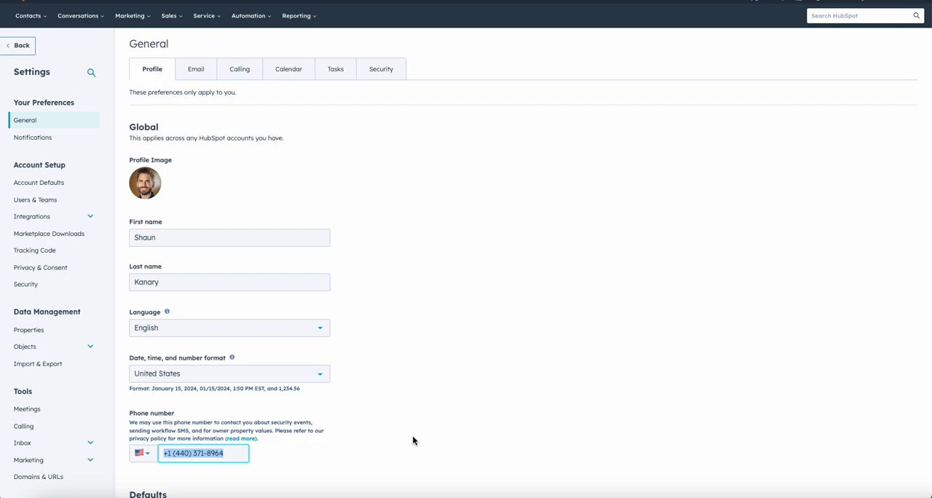
- Open the personal email preferences and examine the connection benefits and the Configure and Never Log sections
left_click(206, 72)
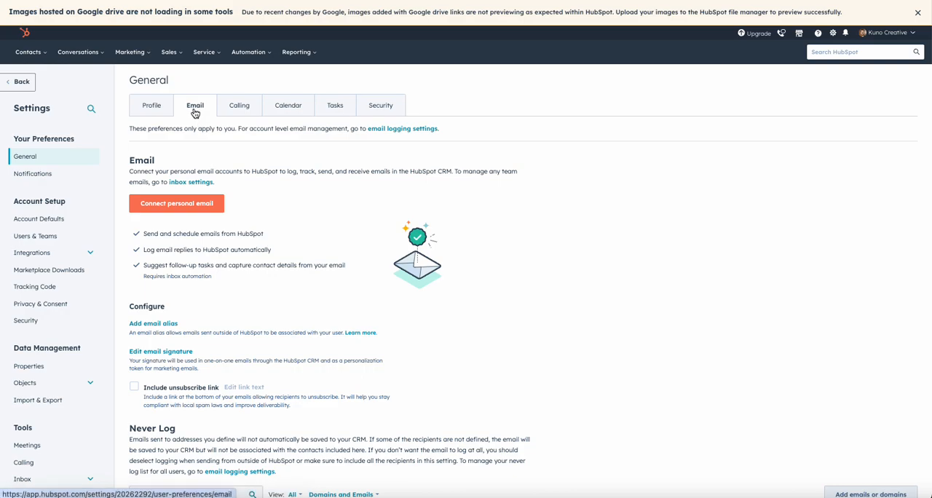
scroll(270, 198, "down", 1)
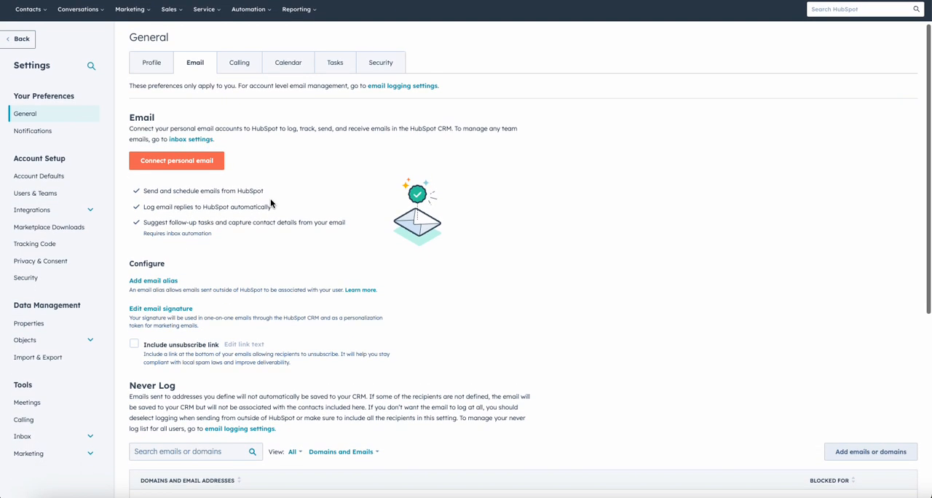
scroll(228, 207, "down", 1)
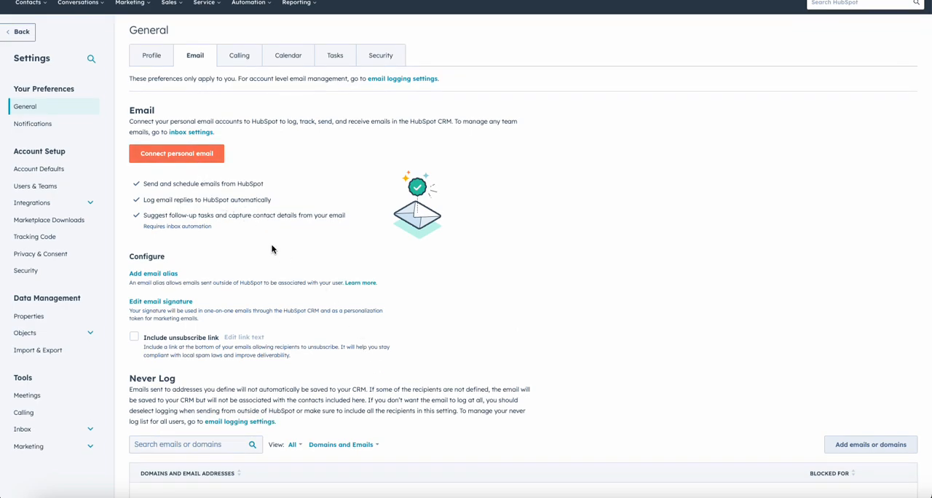
scroll(272, 248, "down", 1)
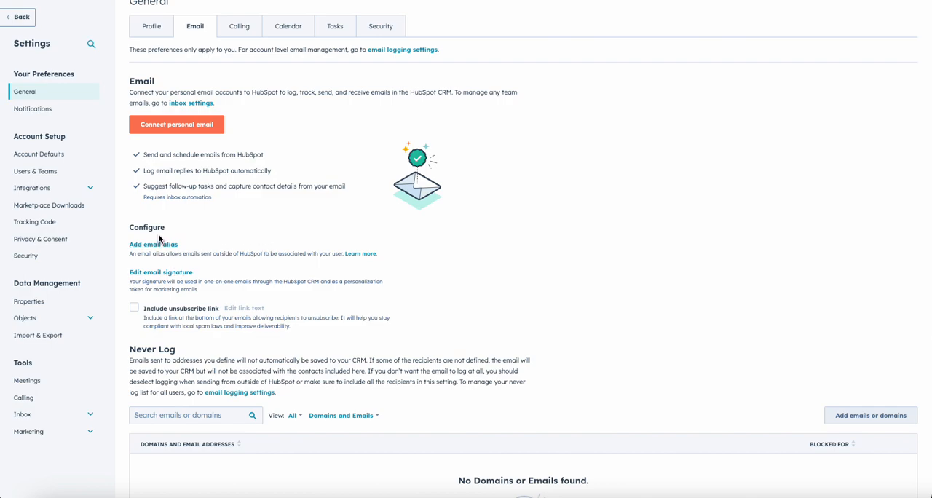
left_click_drag(173, 232, 131, 224)
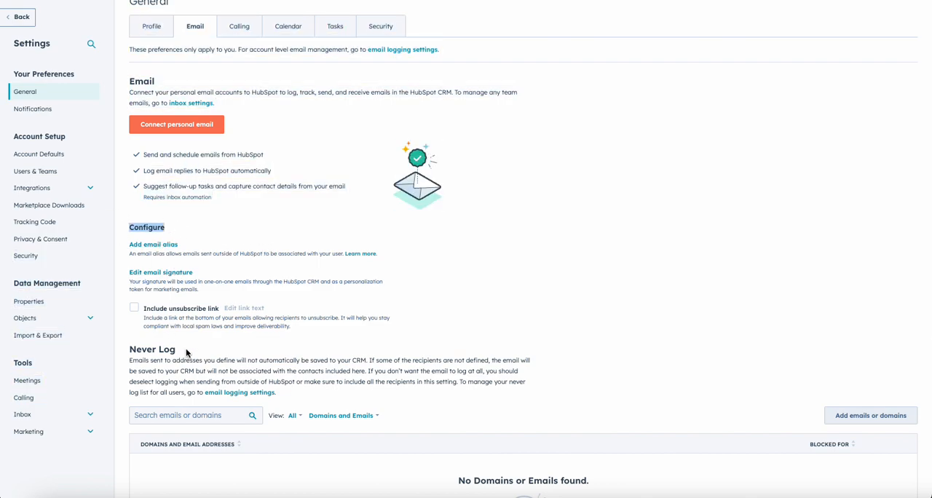
left_click_drag(187, 352, 131, 349)
left_click(438, 250)
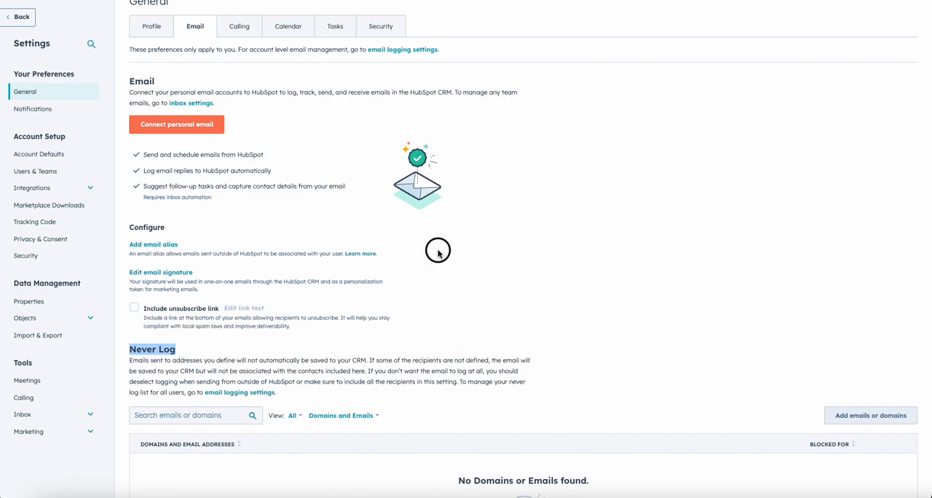
scroll(260, 233, "down", 1)
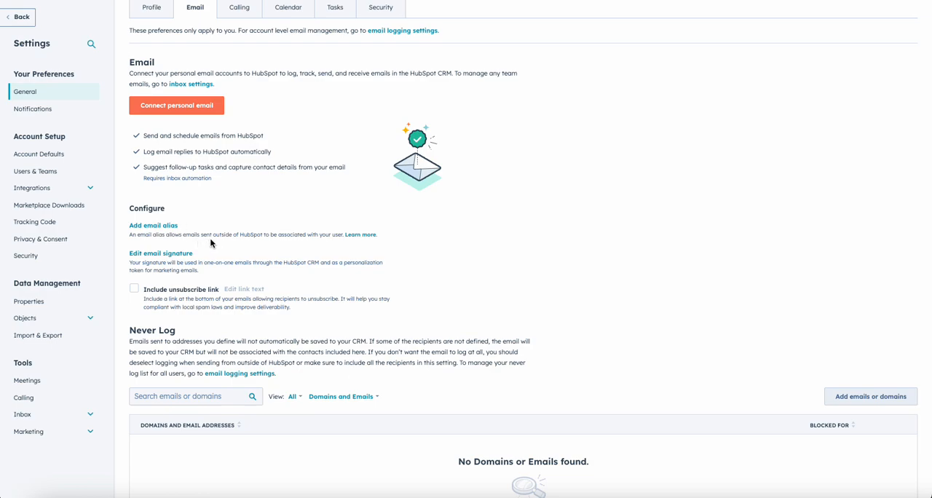
- Open the help article on email aliases and read the section about alias support for Gmail inboxes
left_click(352, 240)
scroll(326, 304, "down", 5)
scroll(327, 305, "down", 5)
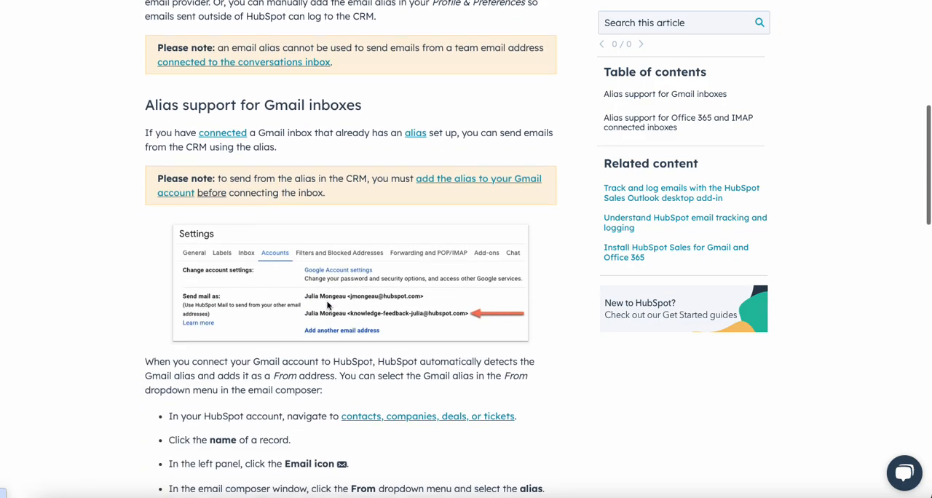
scroll(386, 315, "down", 1)
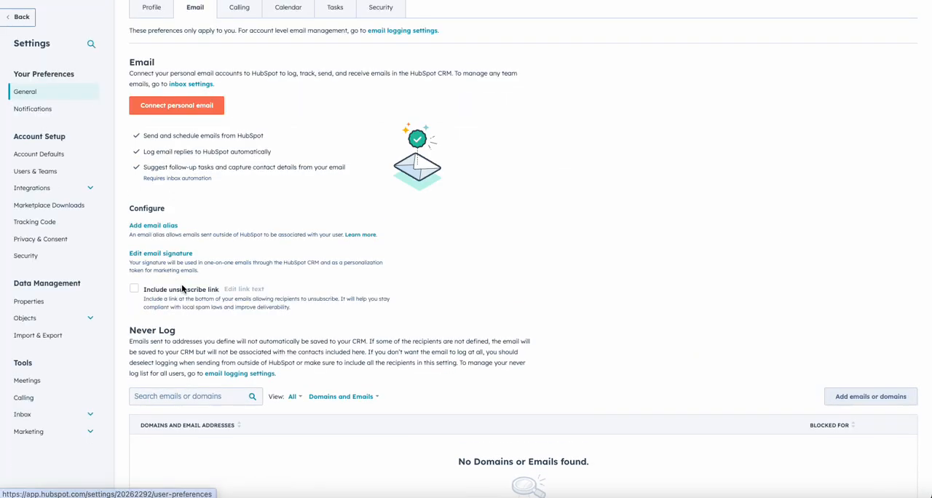
- Examine the email signature editor in simple and HTML modes, and leave it without saving
left_click(178, 259)
left_click(373, 148)
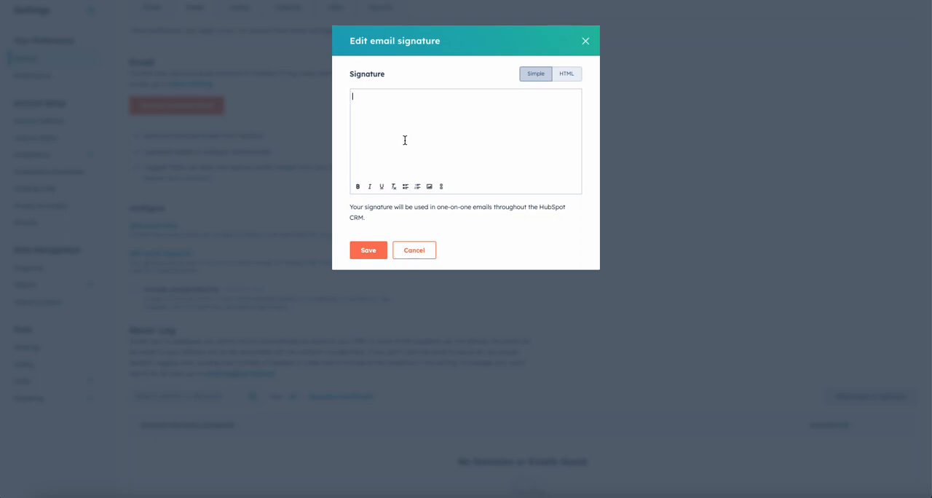
left_click(567, 74)
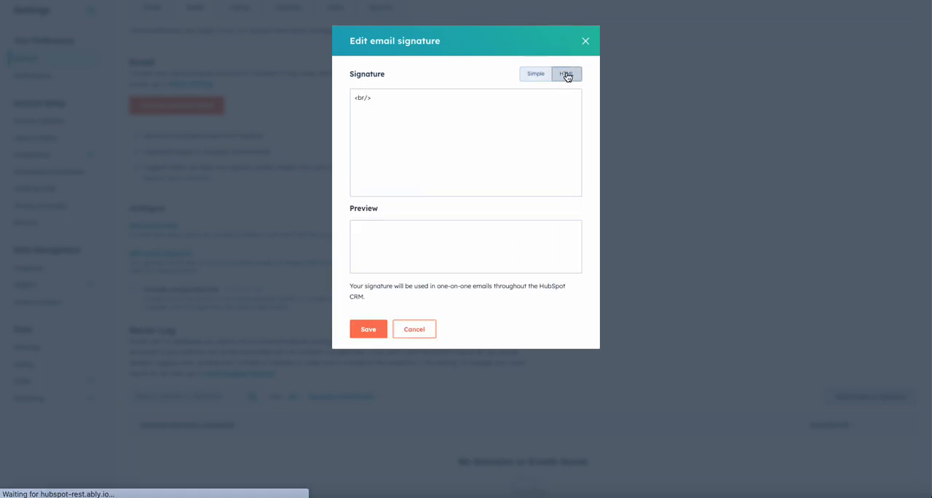
left_click(468, 132)
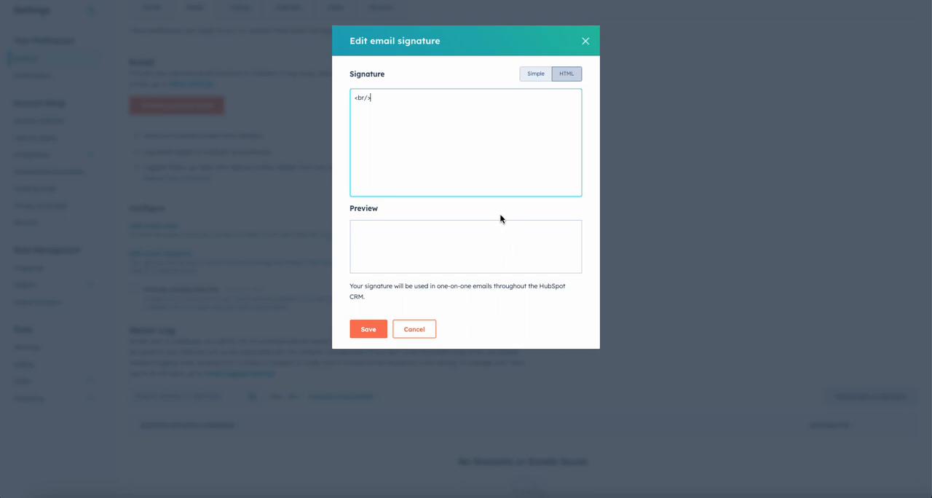
left_click(413, 330)
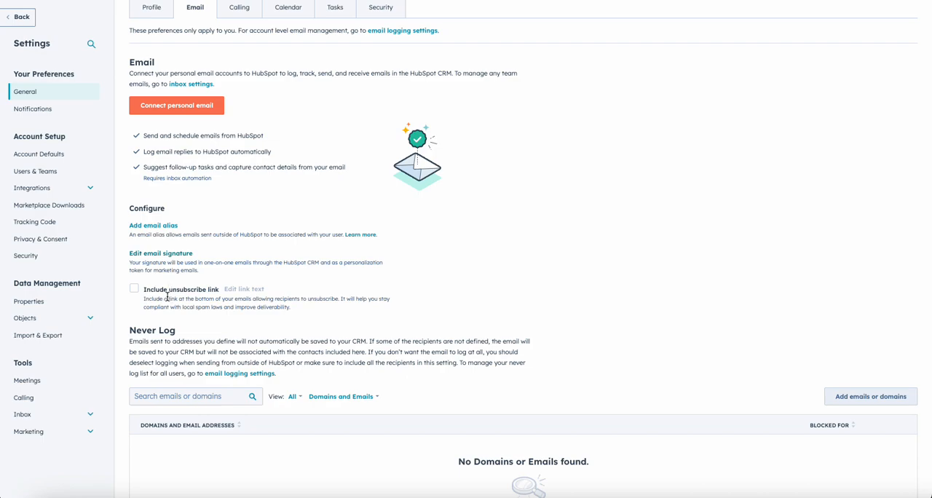
- Enable the option to include an unsubscribe link at the bottom of emails
left_click(218, 293)
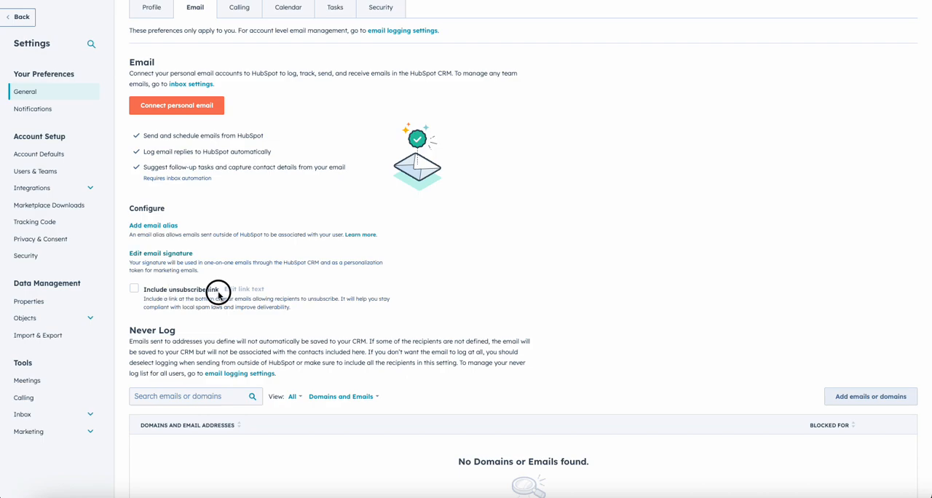
left_click(152, 292)
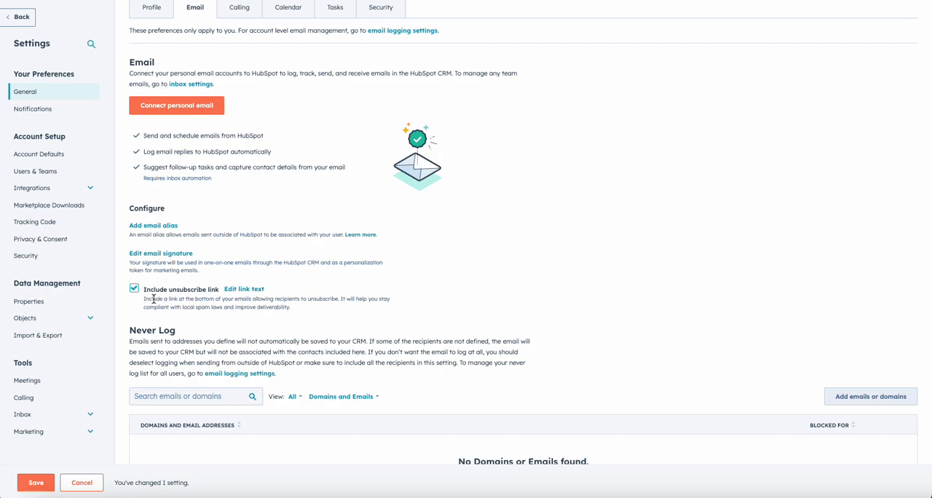
scroll(153, 299, "down", 5)
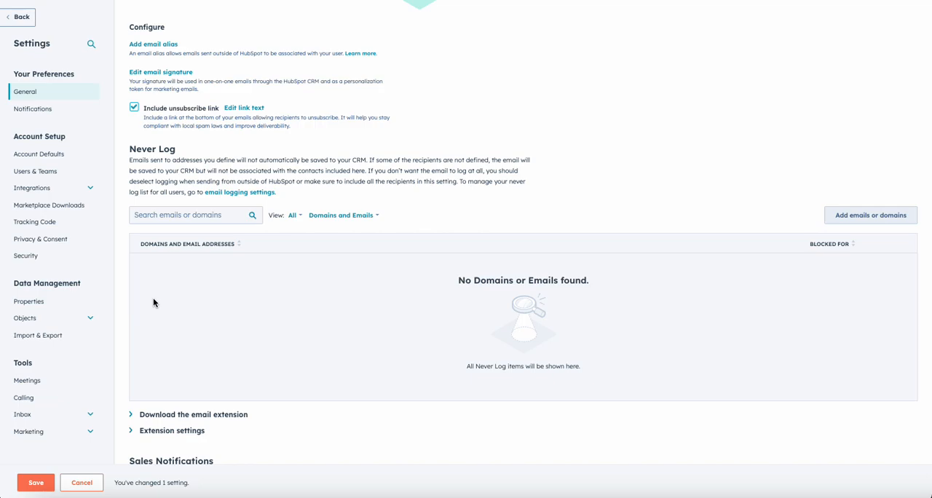
- Start connecting a personal email inbox with inbox automation left off, and submit the user's email address
scroll(153, 303, "up", 5)
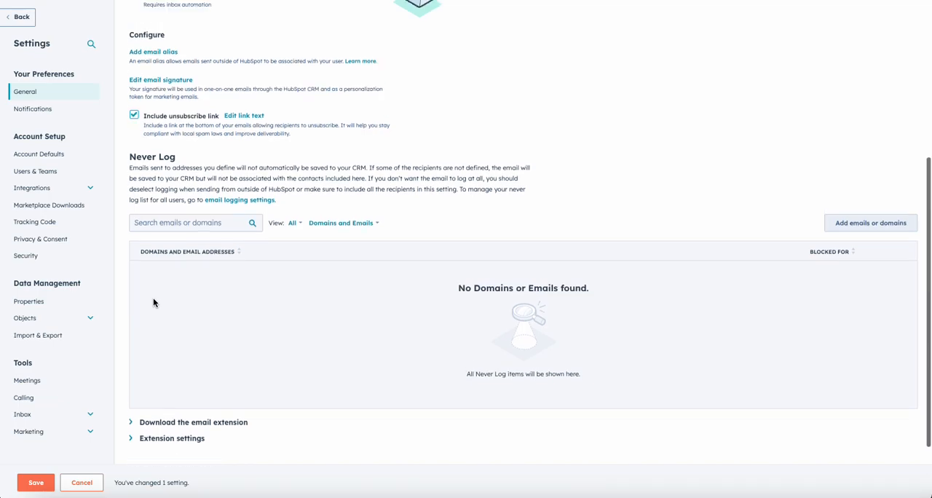
scroll(153, 299, "up", 3)
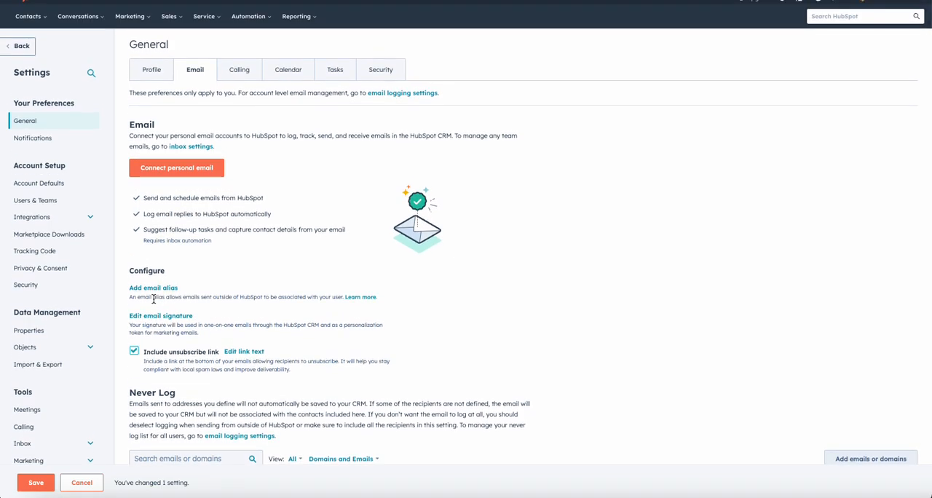
left_click(172, 169)
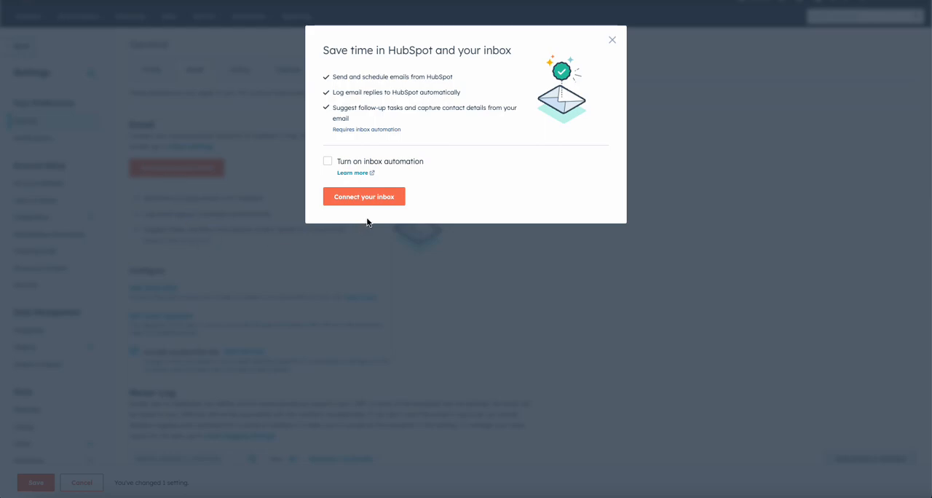
mouse_move(425, 166)
left_mouse_down()
mouse_move(368, 164)
mouse_move(377, 159)
left_mouse_up()
left_click(356, 208)
left_click(403, 92)
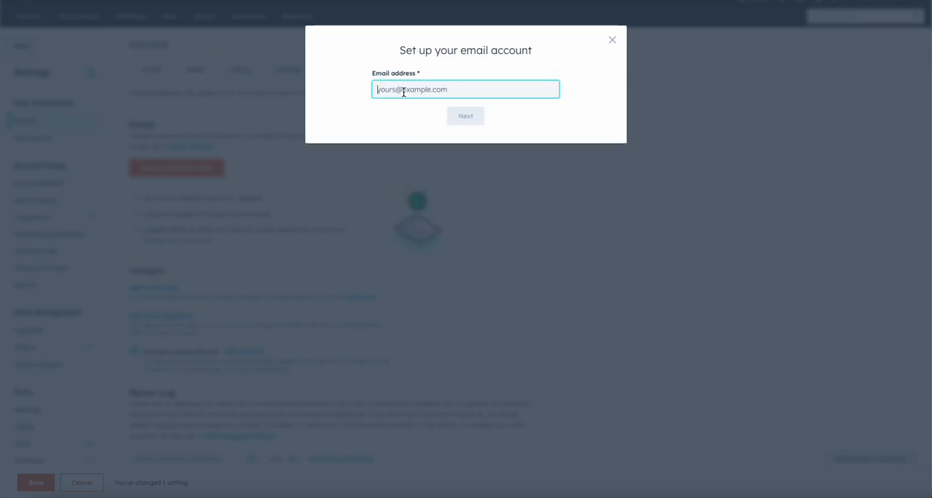
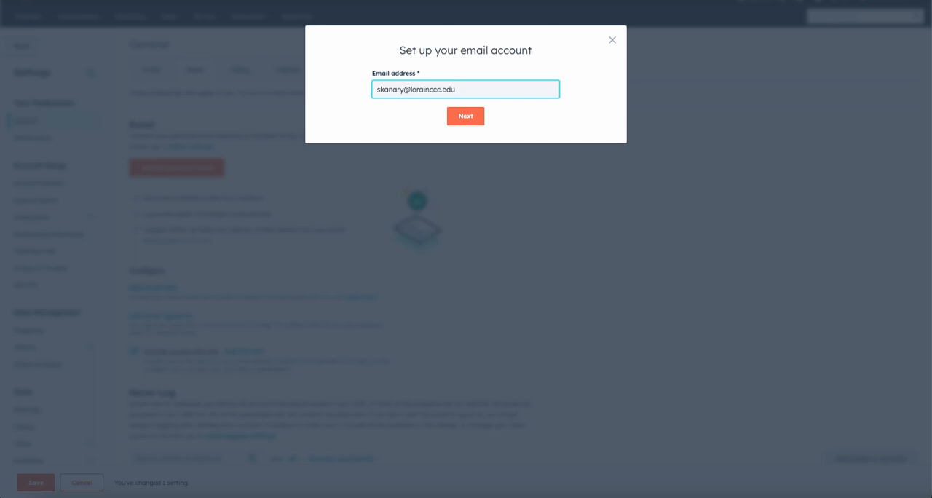
left_click(458, 124)
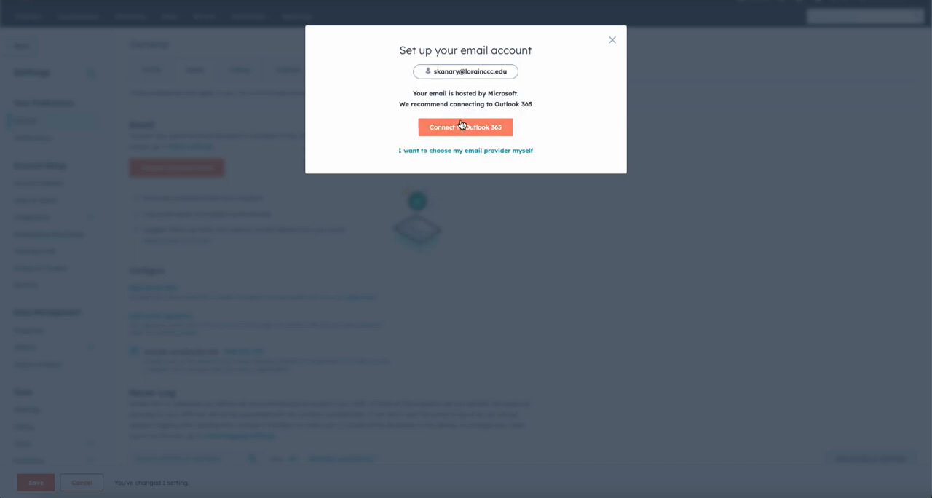
- Choose the Outlook 365 connection, accept its terms, and authorise it with the signed-in Microsoft account
left_click_drag(534, 104, 409, 98)
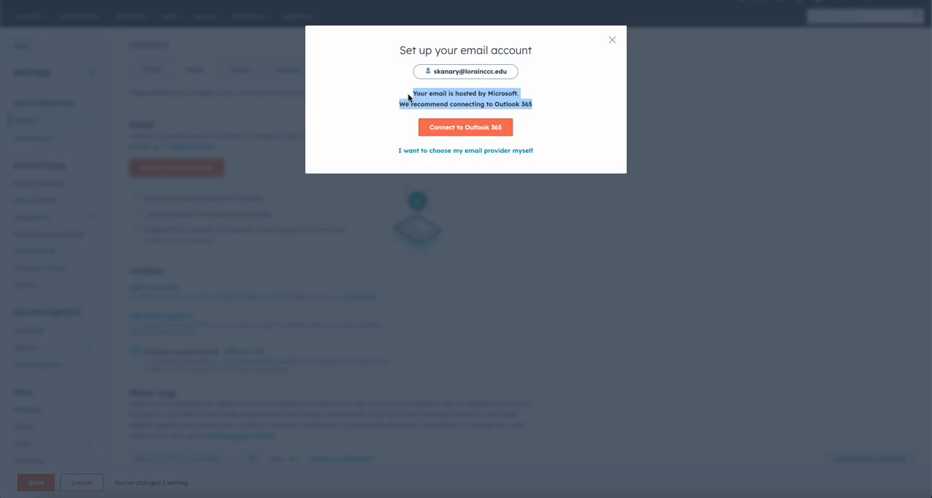
left_click(441, 133)
scroll(459, 226, "down", 2)
scroll(457, 226, "down", 3)
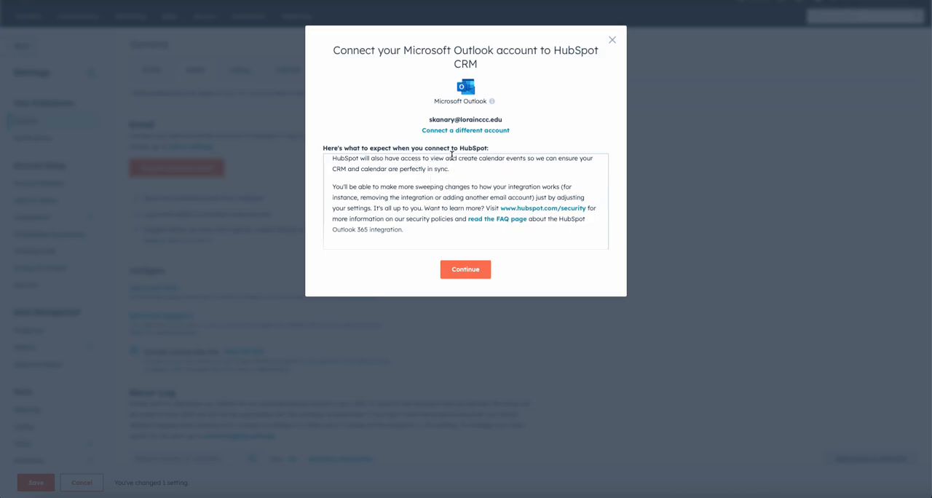
left_click(477, 269)
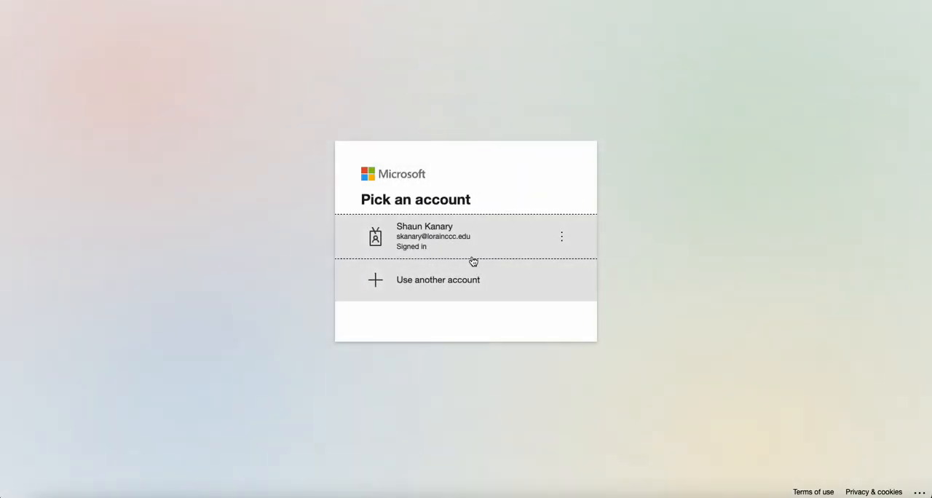
left_click(467, 249)
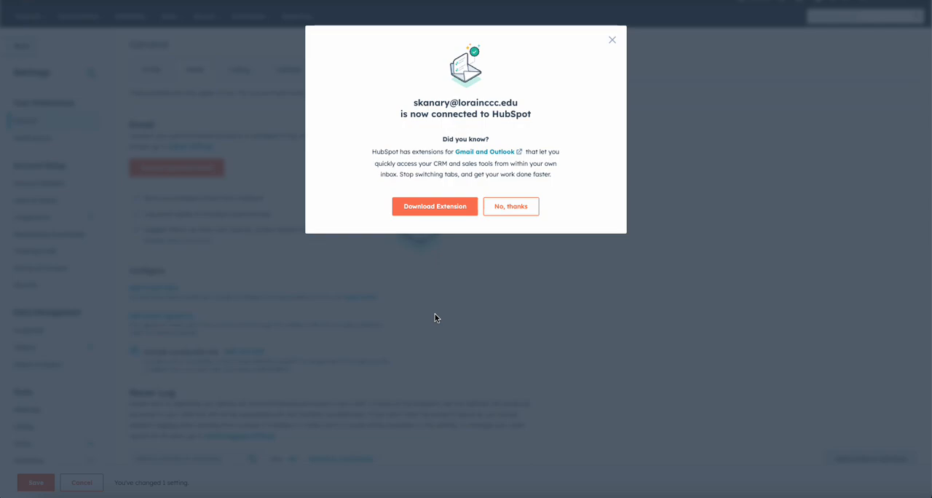
- Open the HubSpot extension downloads, choose the Office 365 extension download, and finish the dialog
left_click(437, 210)
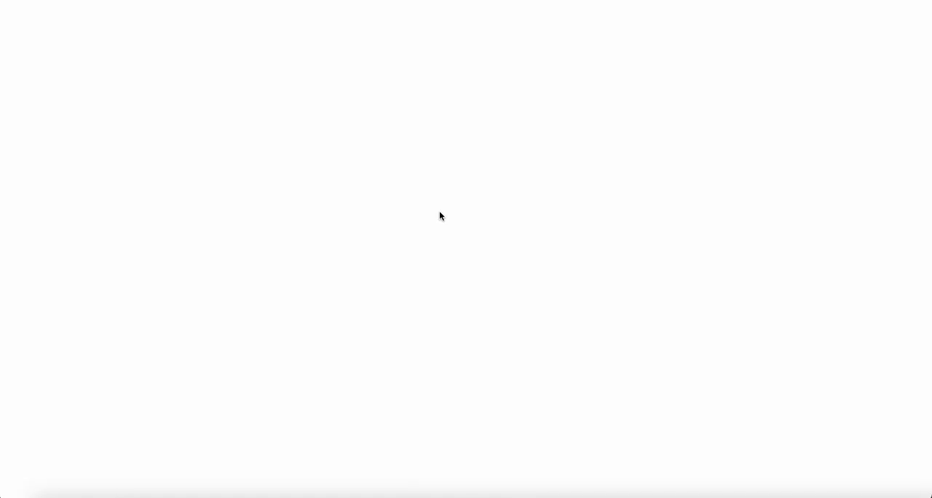
left_click_drag(523, 137, 459, 143)
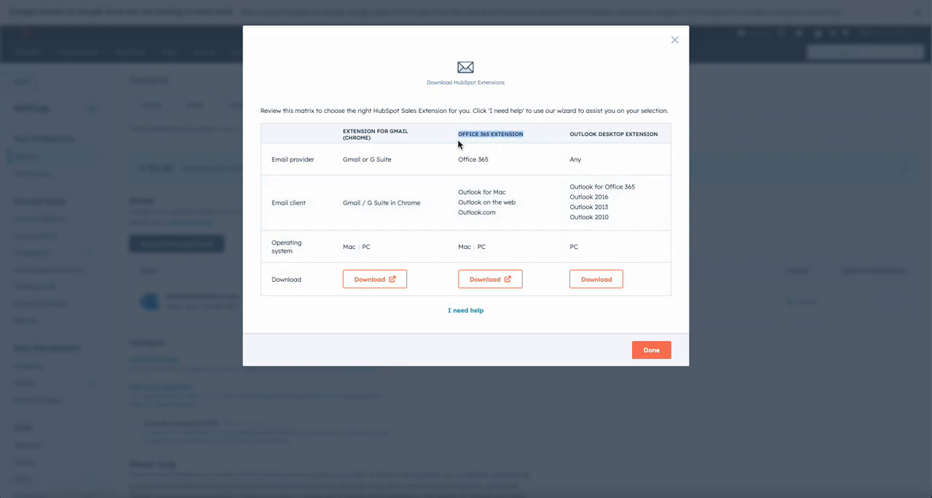
left_click(485, 281)
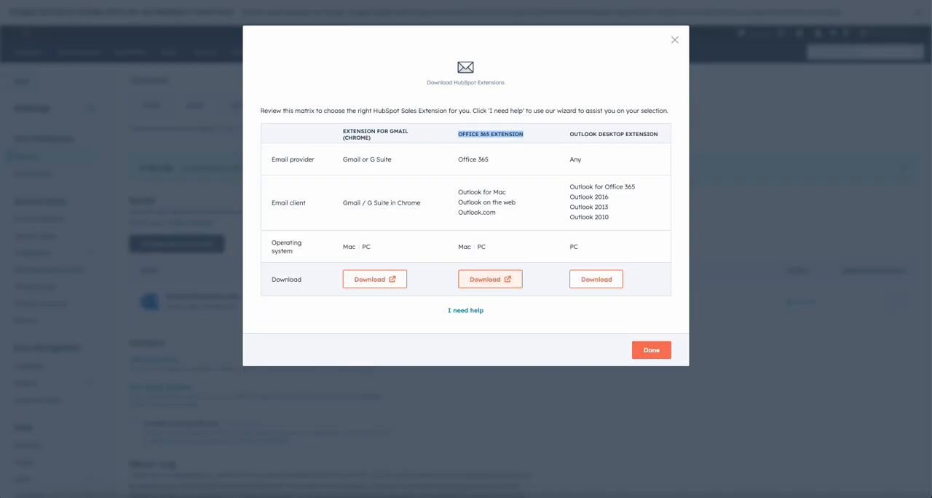
left_click_drag(378, 141, 341, 130)
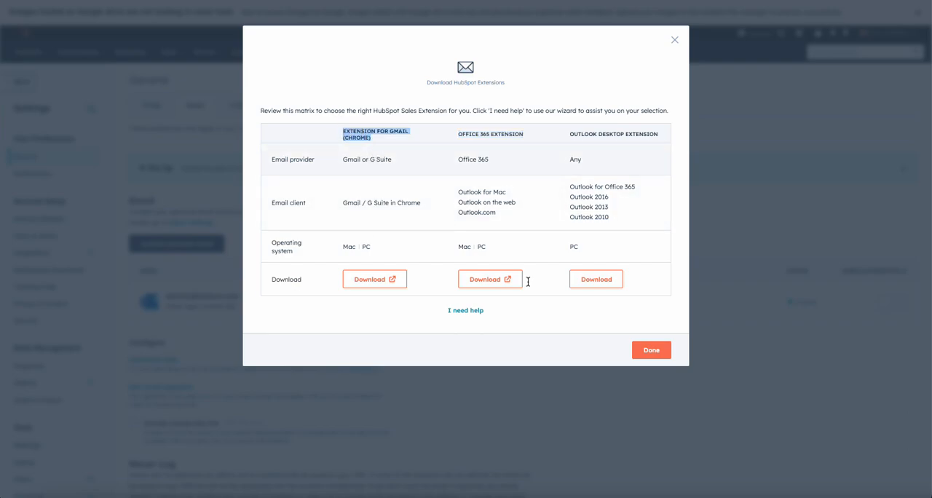
left_click(644, 357)
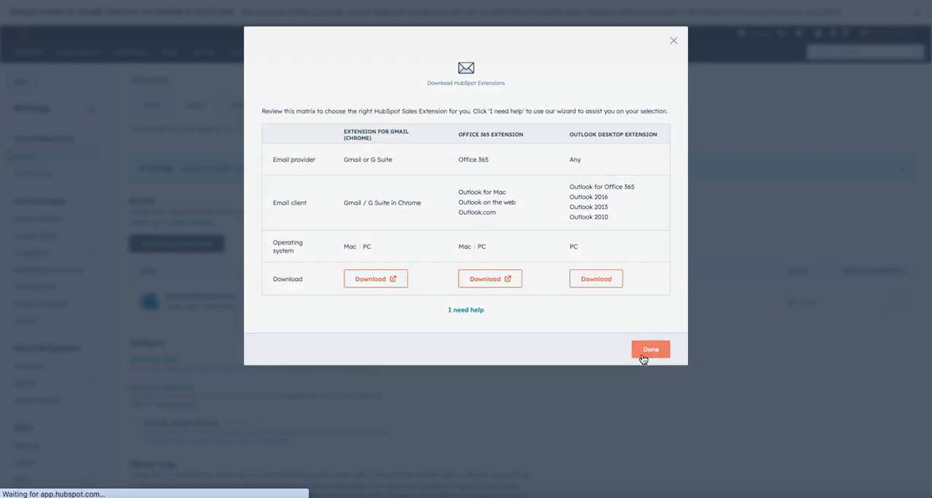
- Start connecting a second personal email with inbox automation left off, and submit the user's other work email address
scroll(251, 311, "down", 1)
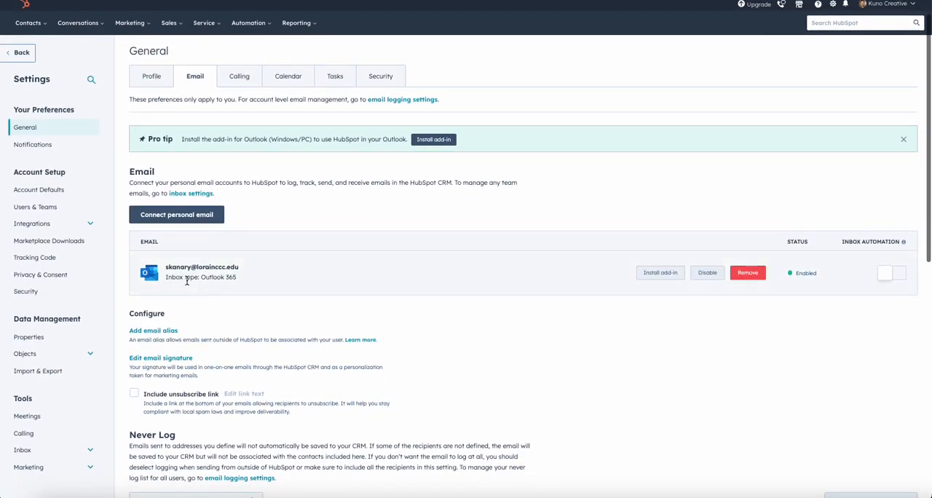
left_click_drag(250, 271, 159, 278)
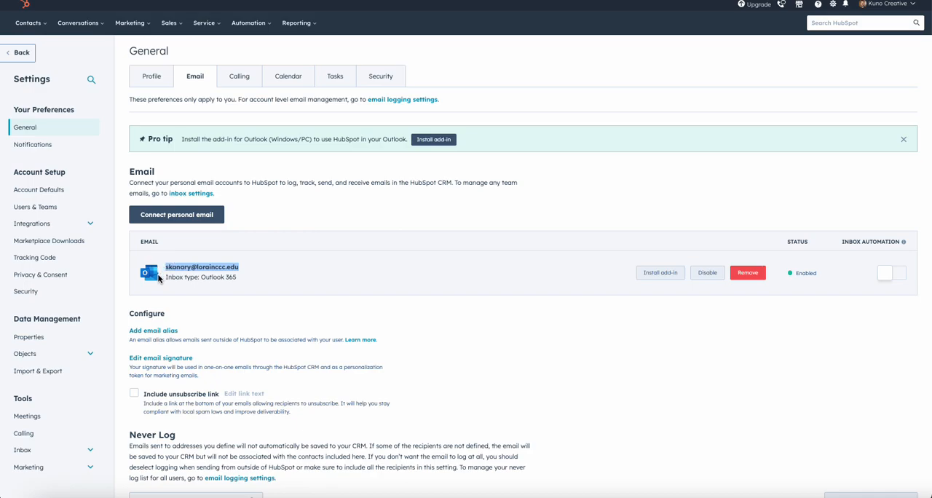
left_click(194, 216)
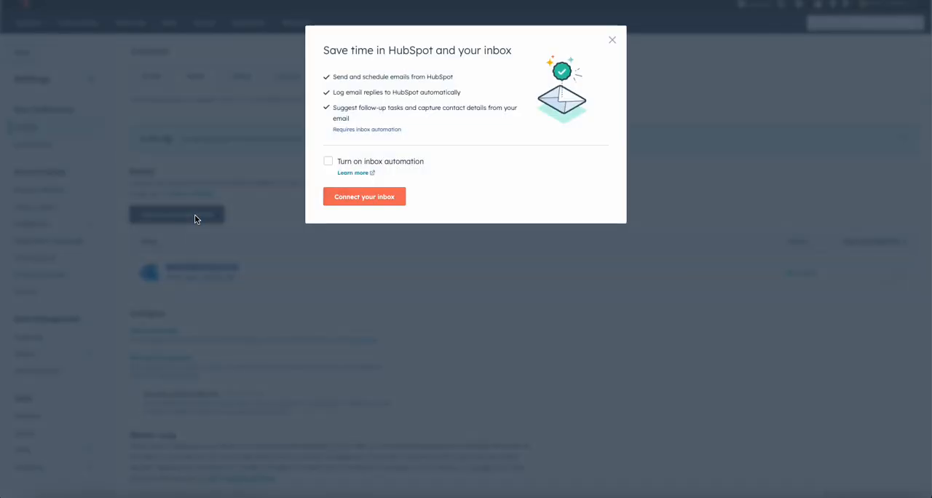
left_click(357, 197)
left_click(410, 84)
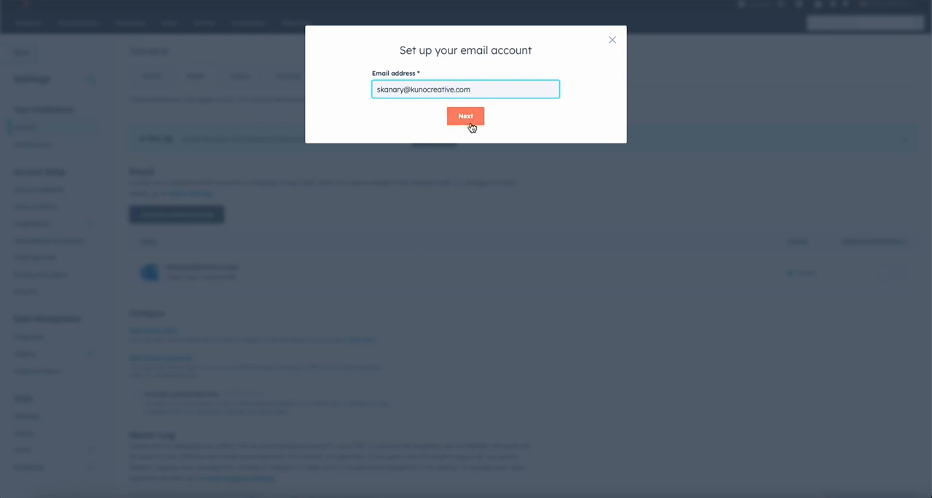
left_click(466, 118)
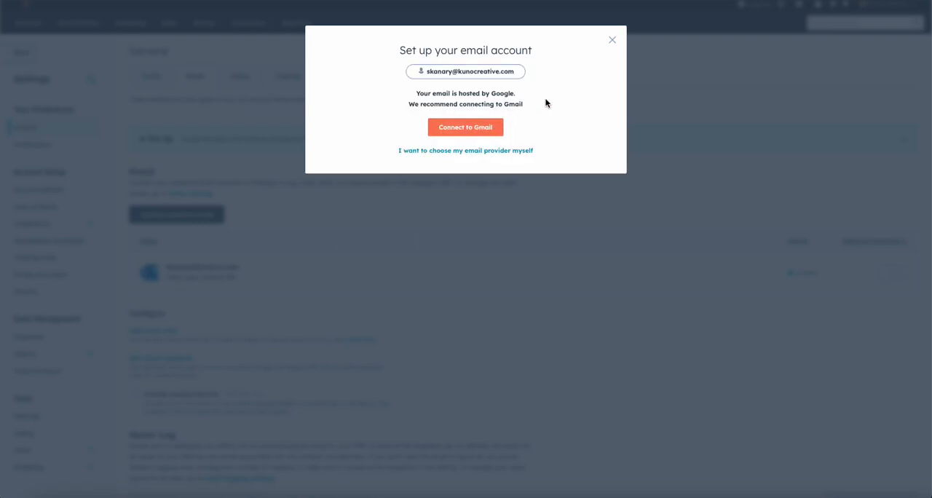
- Choose the recommended Gmail connection, select the matching Google account, and allow HubSpot to access it
left_click_drag(524, 104, 493, 94)
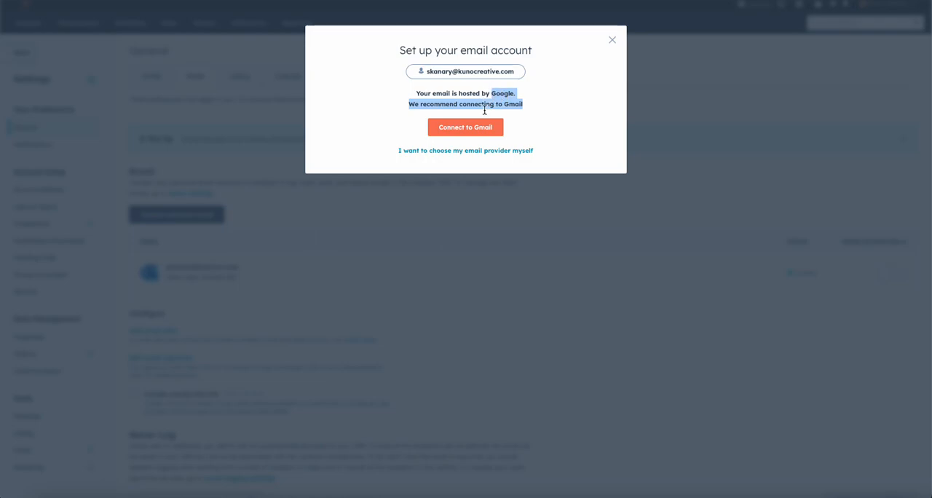
left_click(474, 128)
left_click(474, 255)
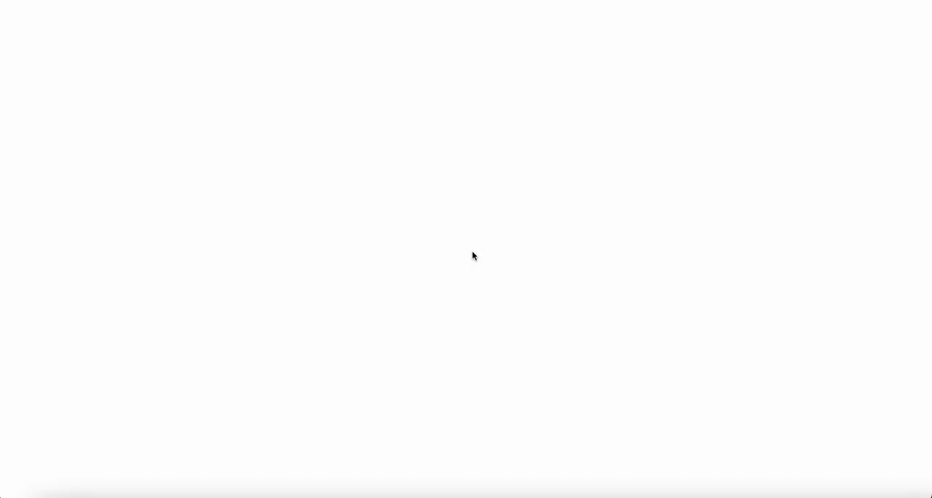
left_click(463, 239)
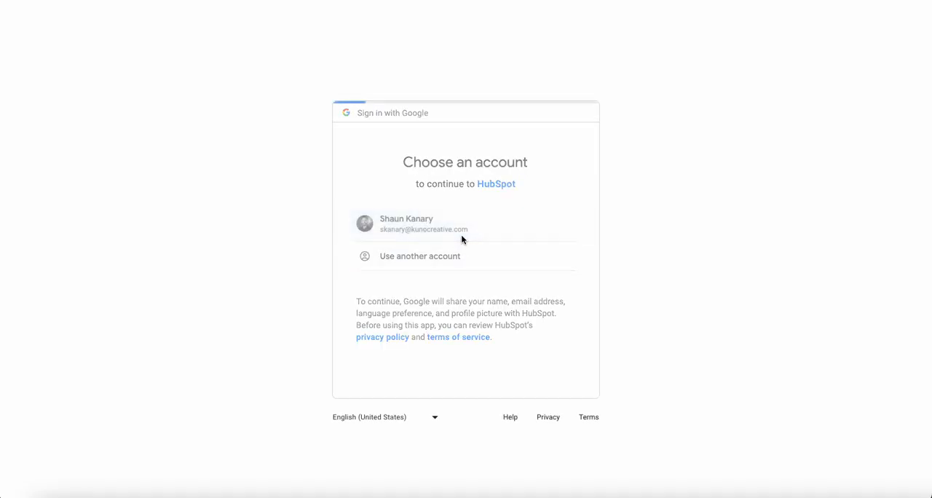
scroll(480, 422, "down", 3)
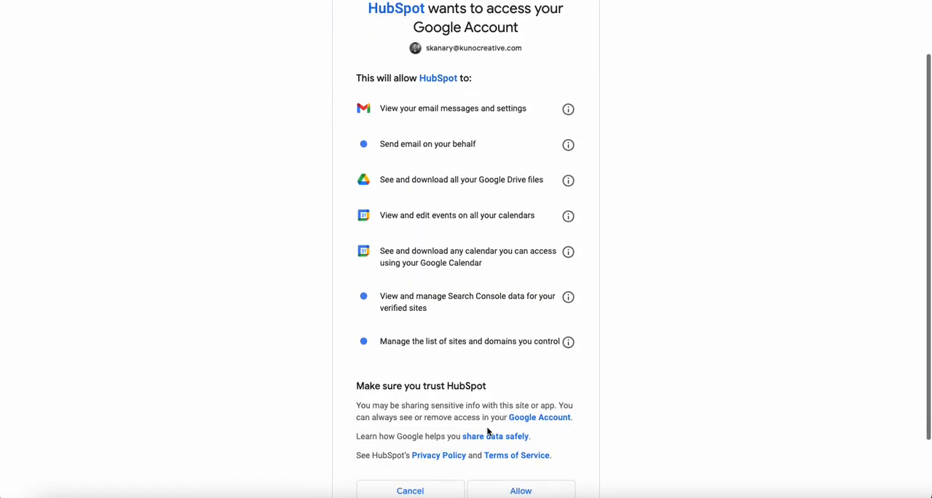
left_click(512, 440)
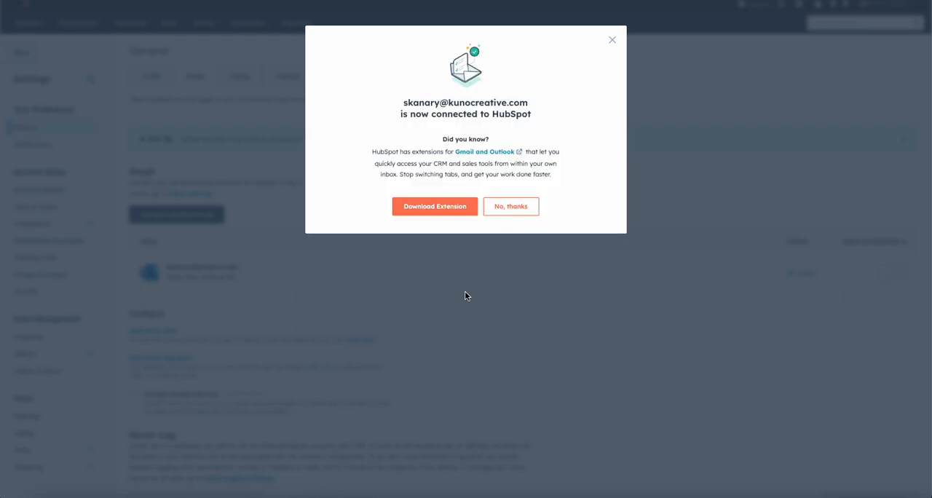
- Open the HubSpot extension downloads, review the Extension for Gmail (Chrome) option, and finish the dialog
left_click(452, 204)
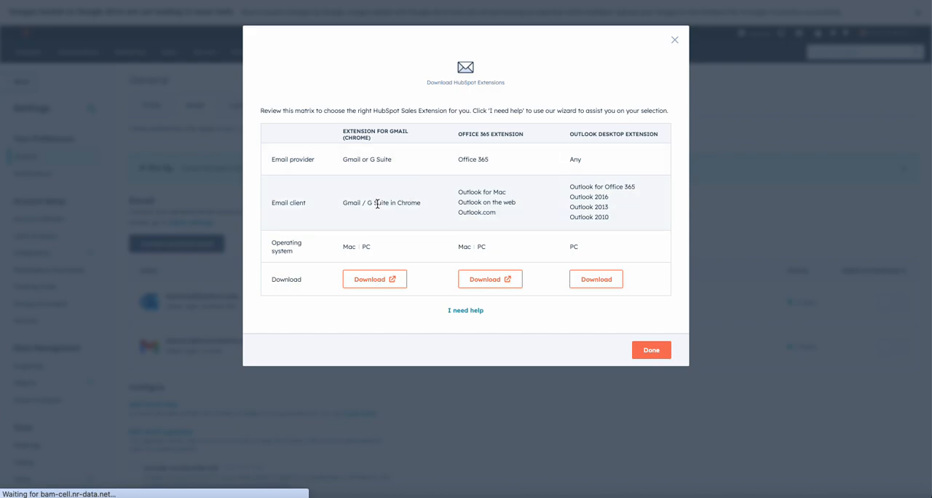
left_click_drag(382, 140, 356, 137)
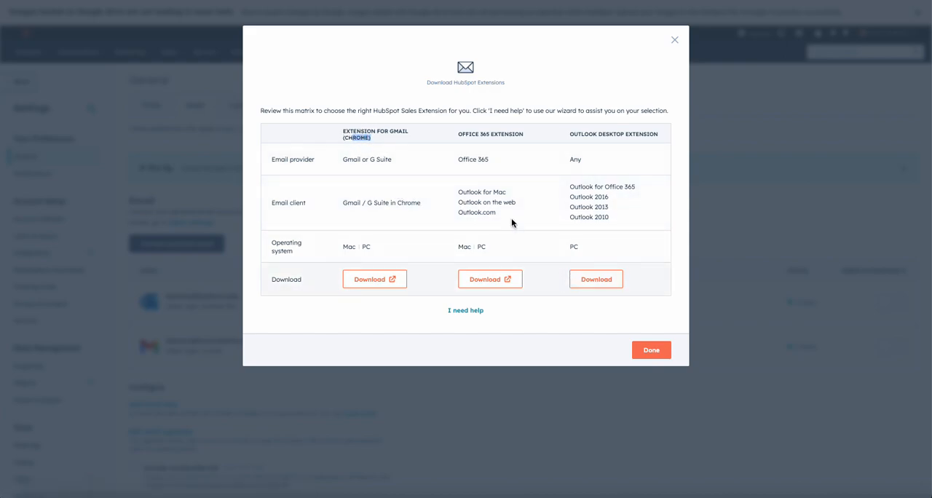
left_click(653, 351)
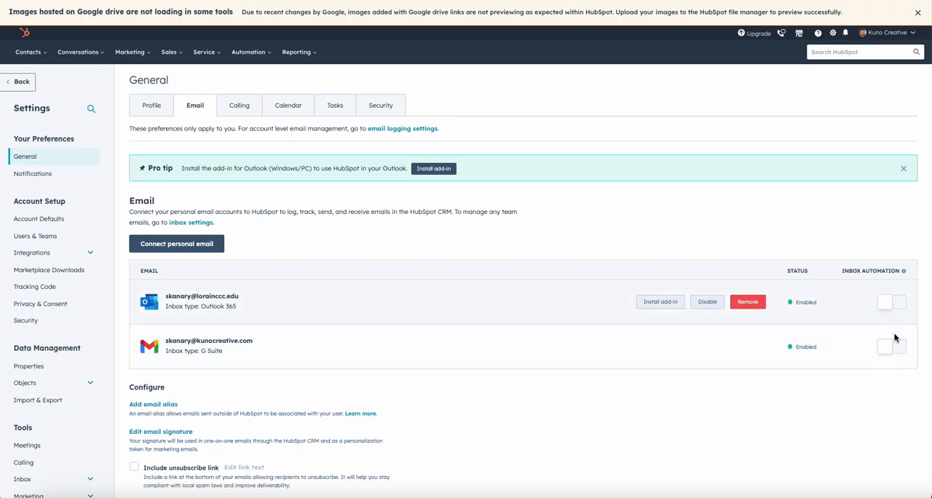
- Review the inbox automation and status columns for the connected Outlook 365 and G Suite inboxes
triple_click(850, 271)
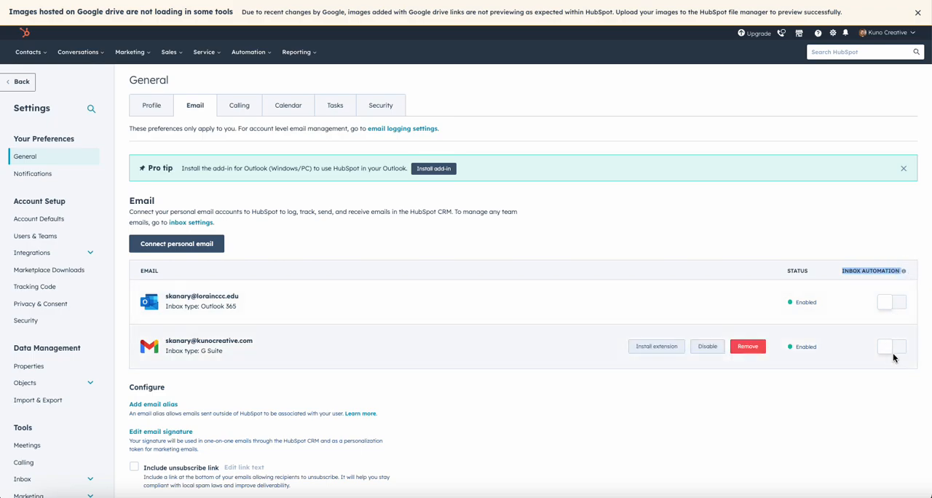
left_click(812, 244)
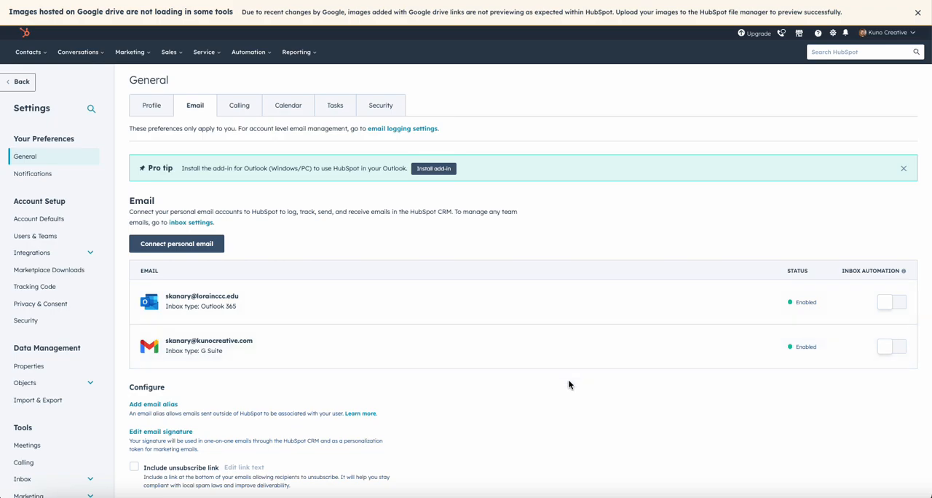
double_click(791, 270)
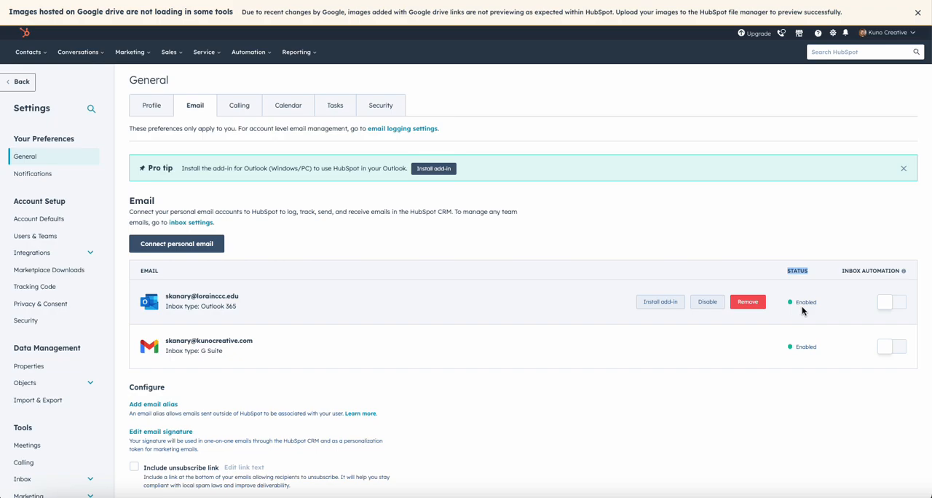
left_click(808, 349)
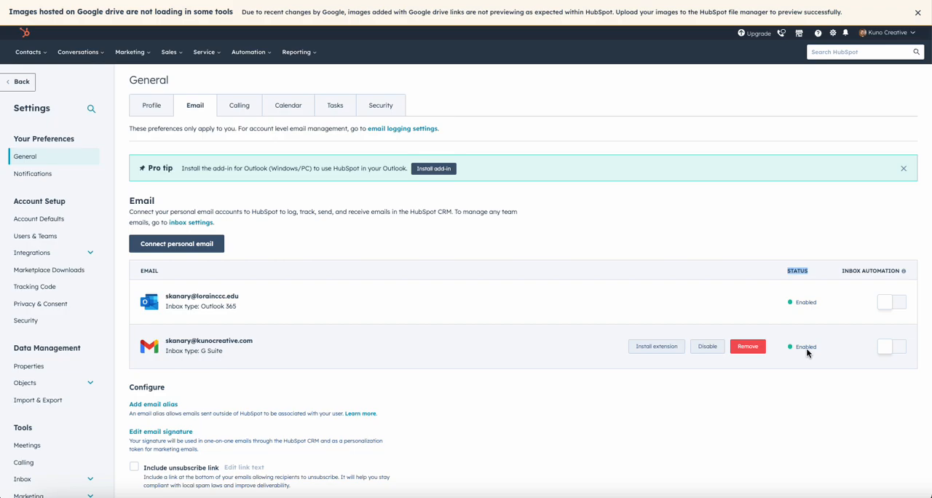
mouse_move(813, 314)
- Include the unsubscribe link in emails, save the setting, and read its description
scroll(812, 314, "down", 1)
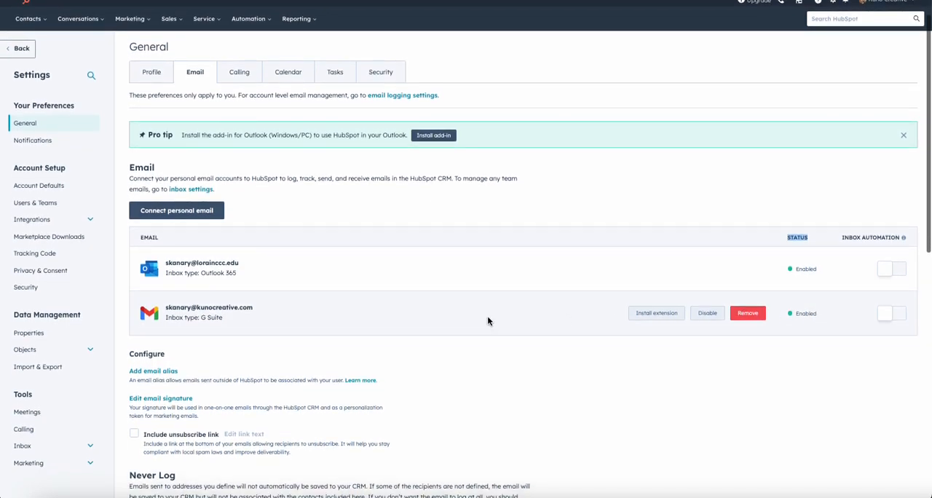
left_click(135, 435)
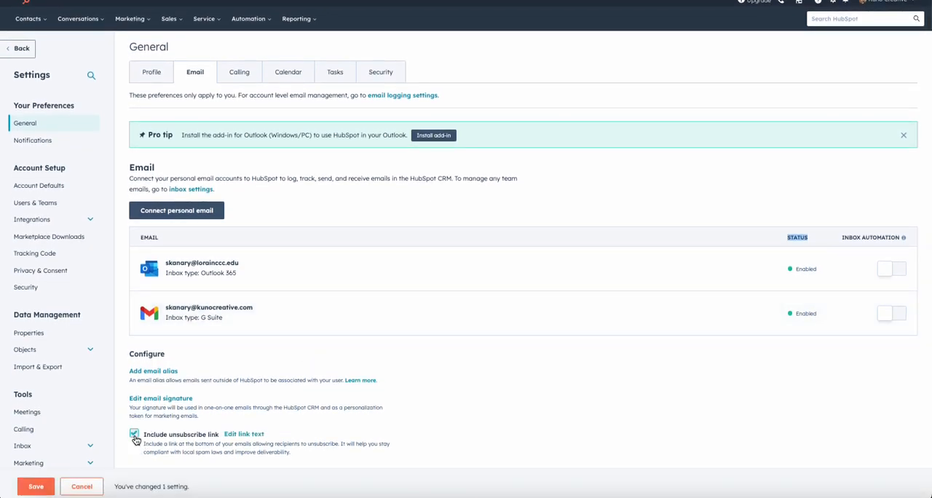
left_click(36, 482)
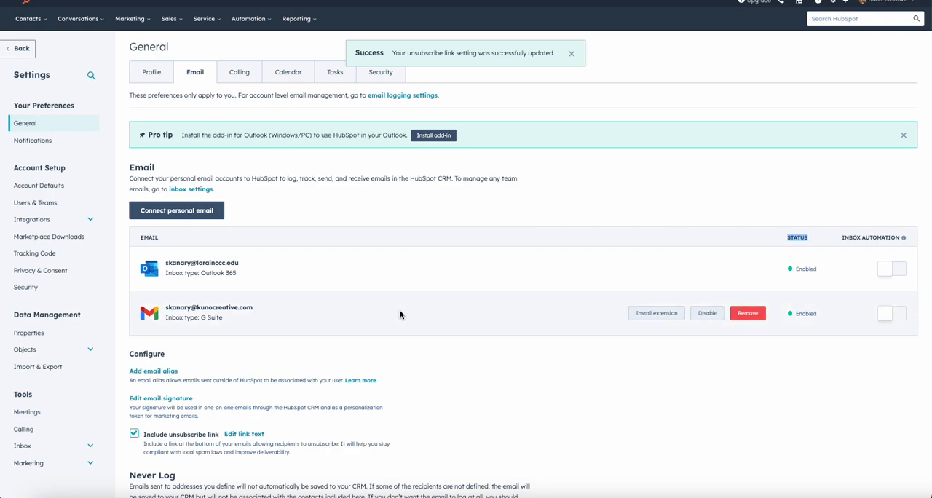
left_click_drag(339, 447, 228, 447)
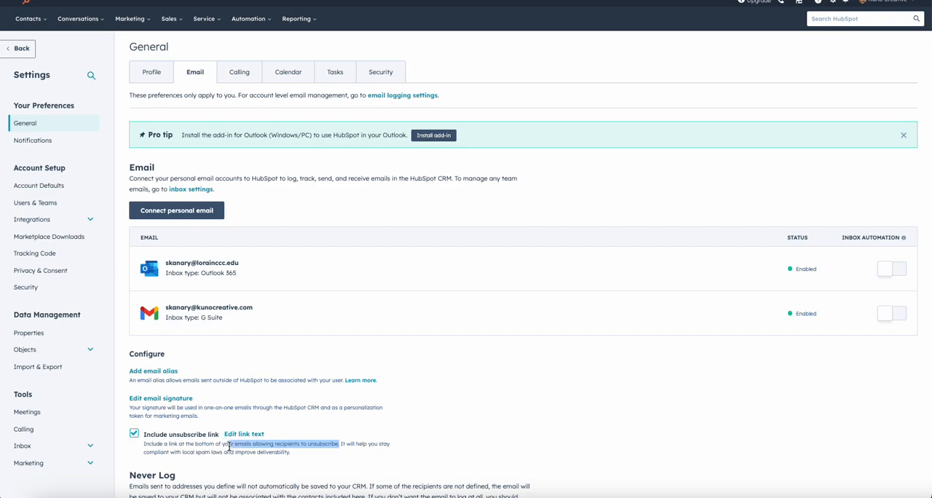
left_click(338, 368)
scroll(447, 305, "up", 1)
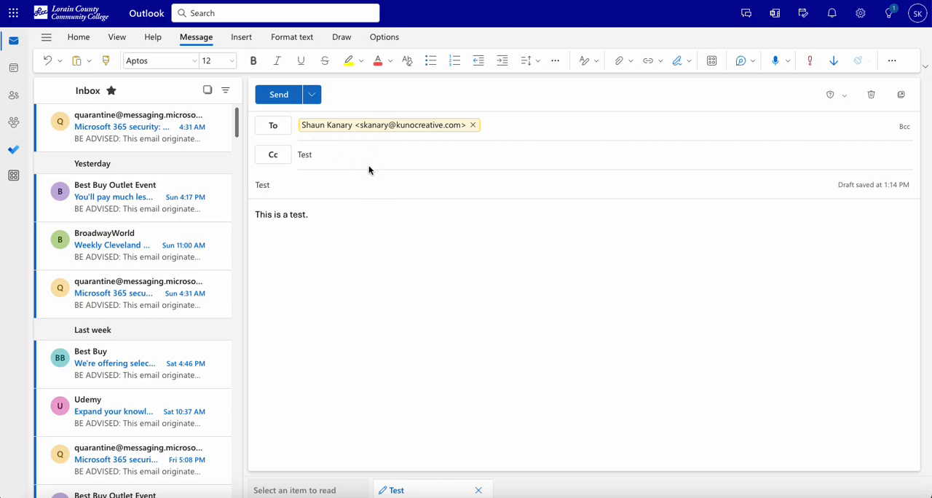
- Switch to the Test email draft in Outlook and clear the text "Test" from its Cc field
left_click(332, 155)
key("BackSpace")
key("BackSpace")
key("BackSpace")
key("BackSpace")
left_click(319, 216)
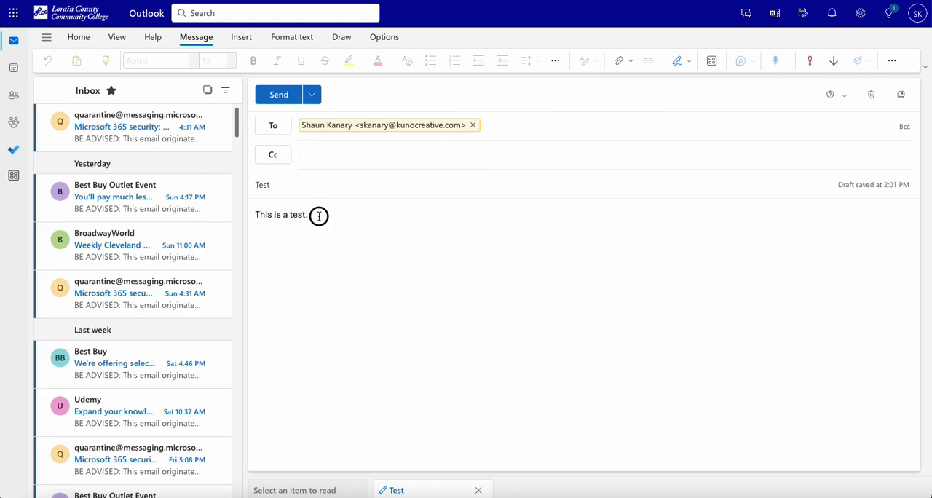
left_click(322, 268)
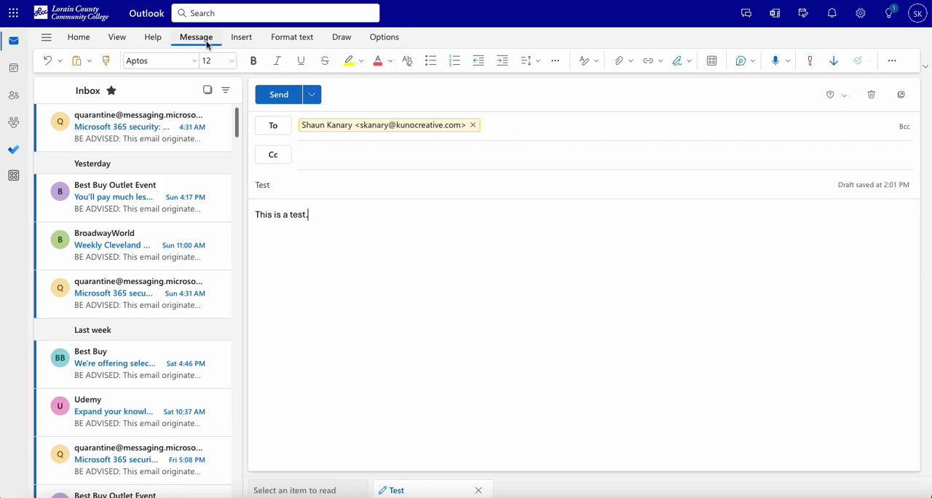
- Open the HubSpot Sales add-in for the draft and dismiss its notice about email tracking
left_click(712, 62)
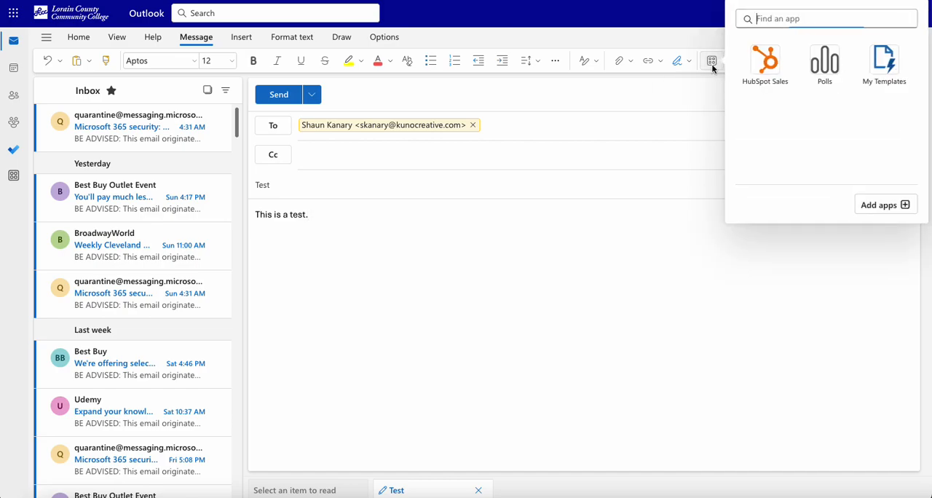
left_click(766, 86)
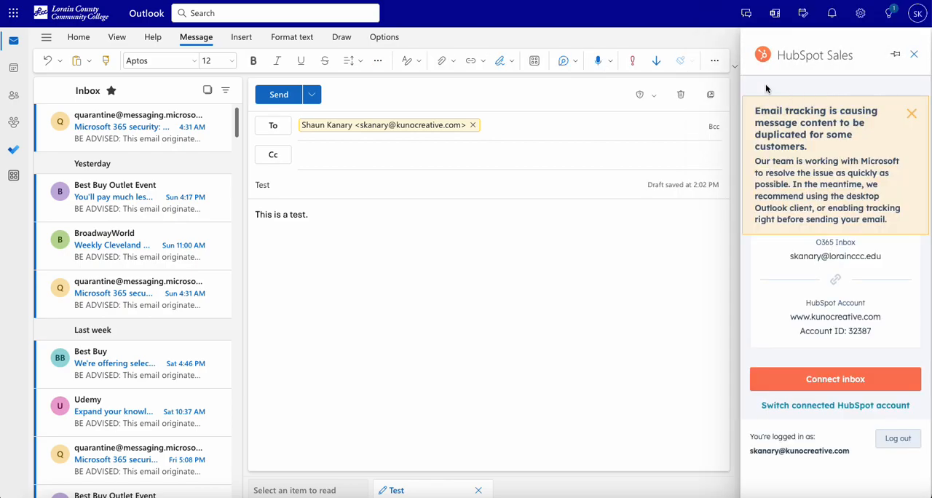
left_click(911, 114)
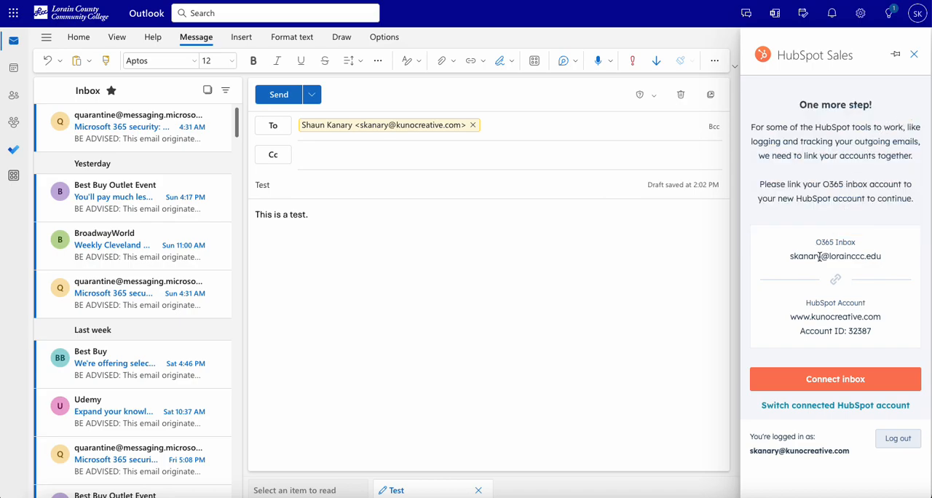
- Connect the O365 inbox to HubSpot from the add-in with the signed-in Microsoft account, and close the connection window
left_click(827, 391)
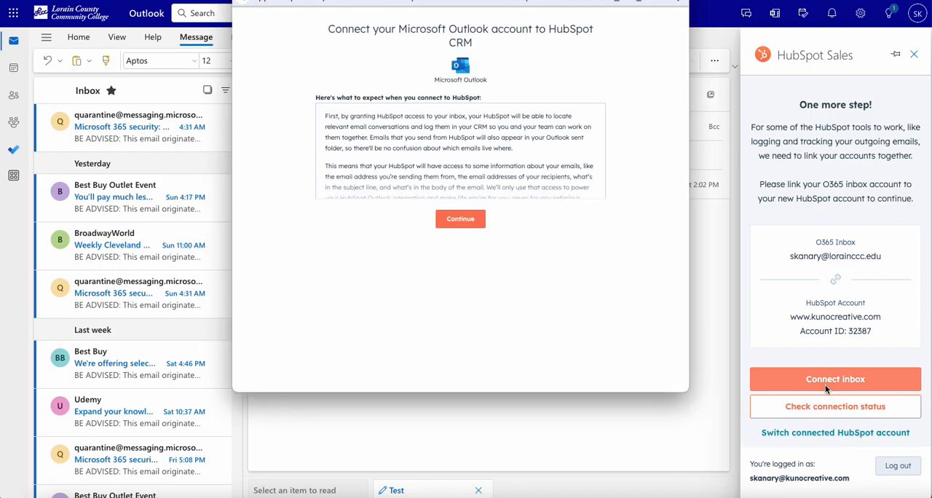
left_click(464, 223)
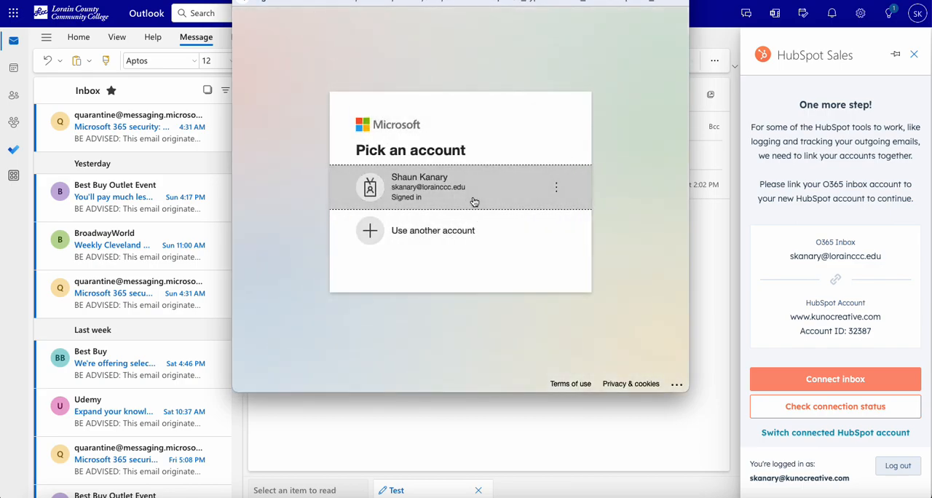
left_click(473, 197)
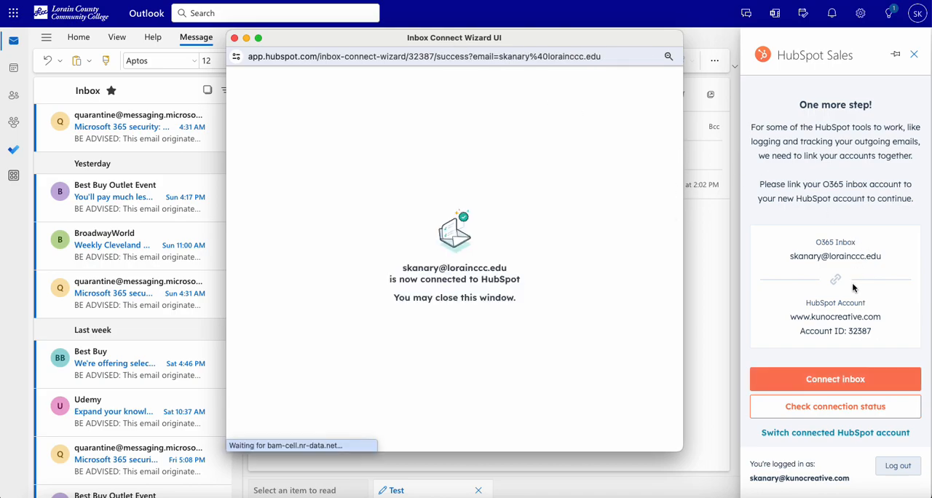
left_click(234, 38)
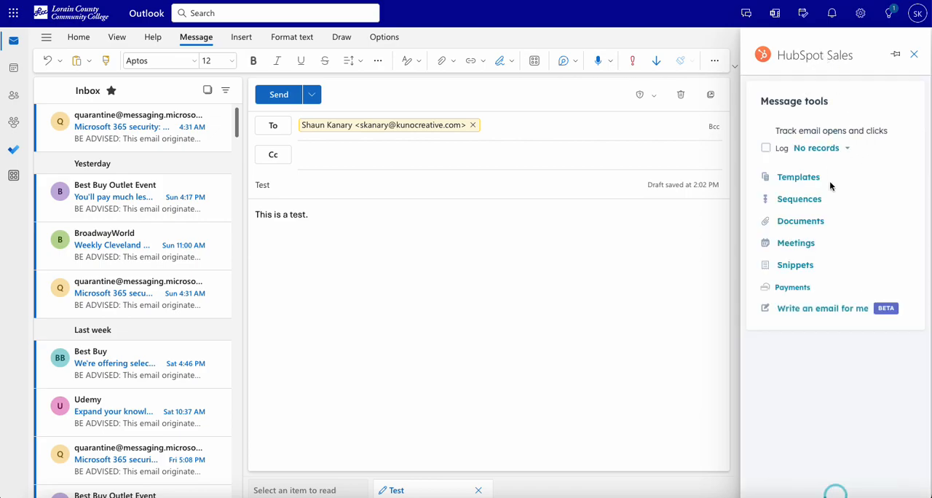
- Try to select the email recipient under Create as new Contacts in the add-in's list of records to log
left_click(849, 149)
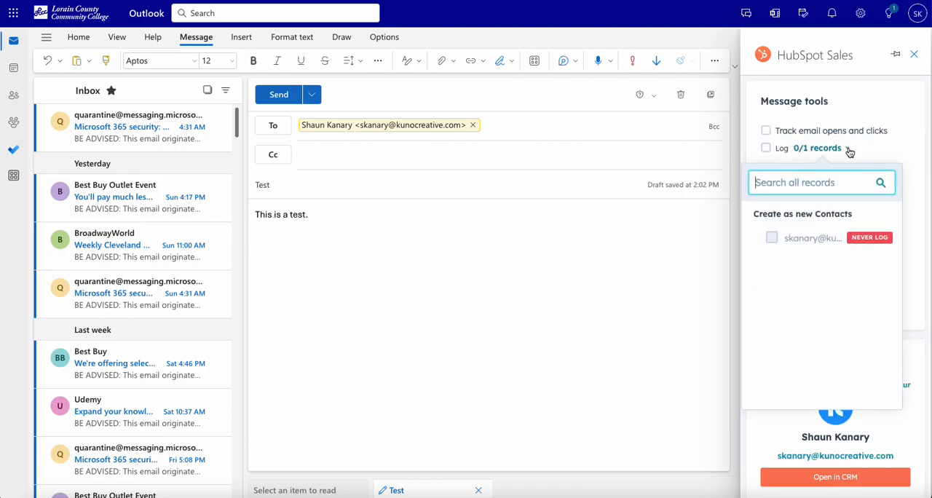
left_click(772, 239)
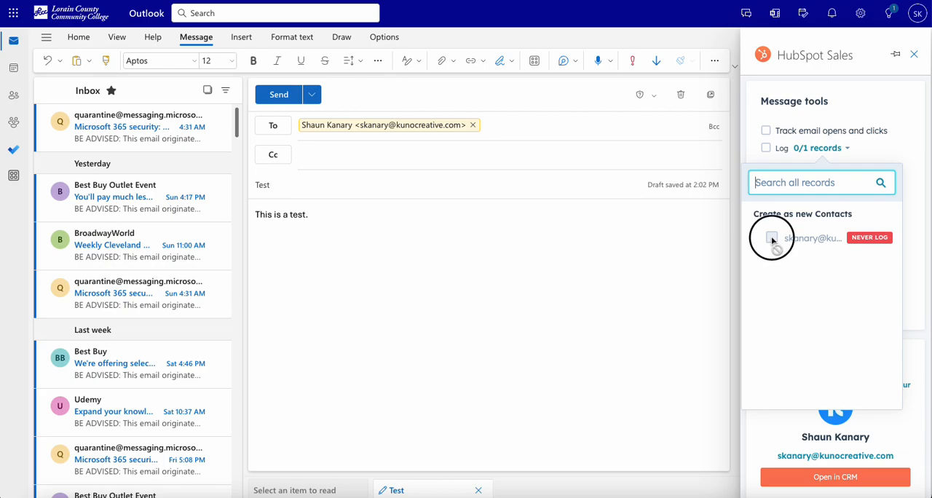
left_click(823, 156)
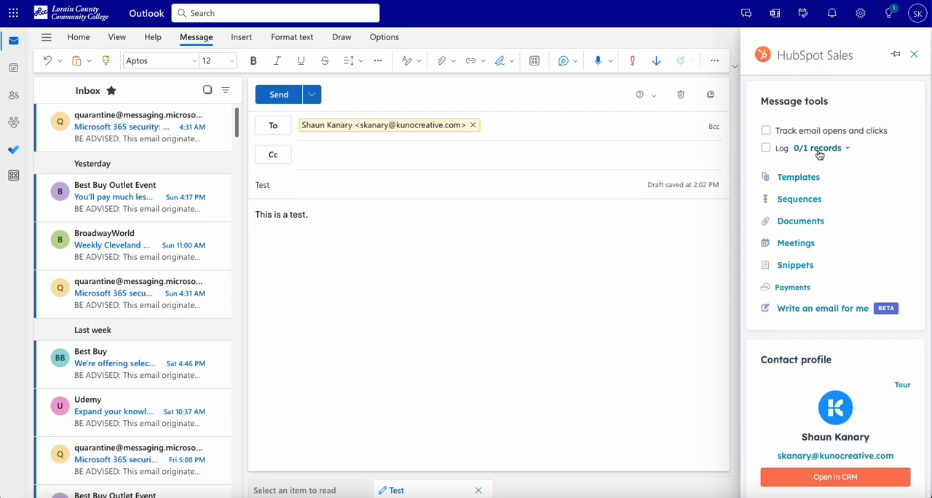
- Open the recipient's contact record in the HubSpot CRM from the add-in and return to the Outlook draft
left_click(825, 478)
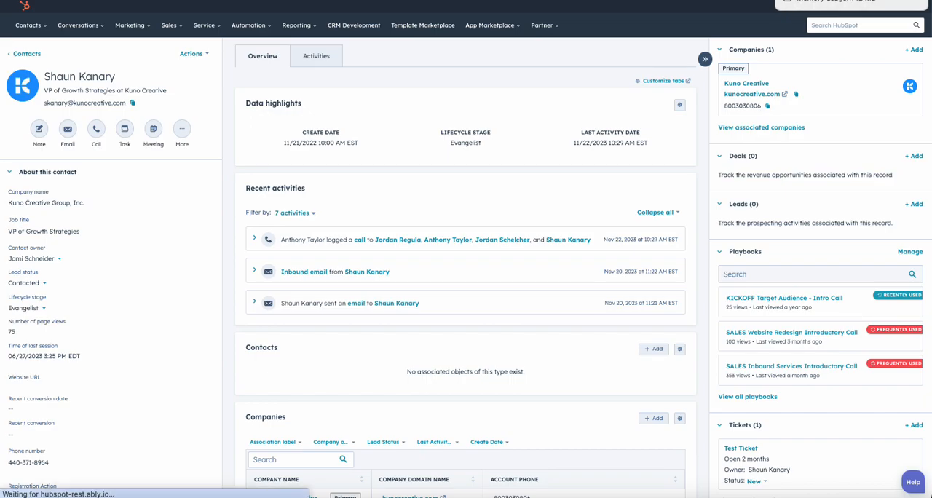
left_click(794, 0)
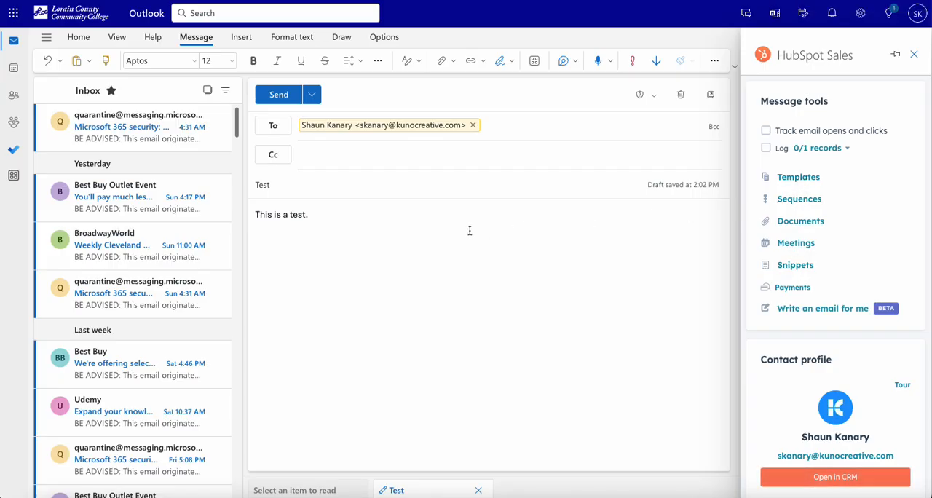
- Insert the sender's individual scheduling link into the draft body from the add-in's Meetings tools
left_click(797, 244)
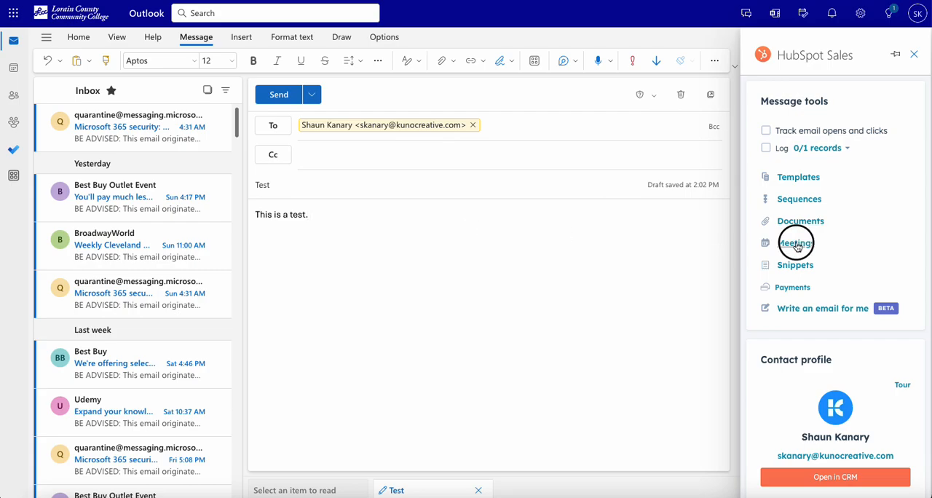
left_click(779, 317)
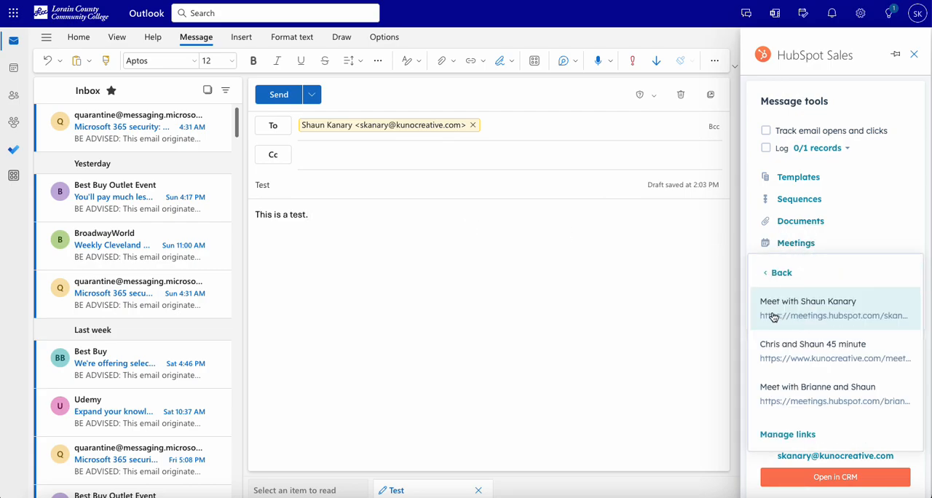
left_click(775, 318)
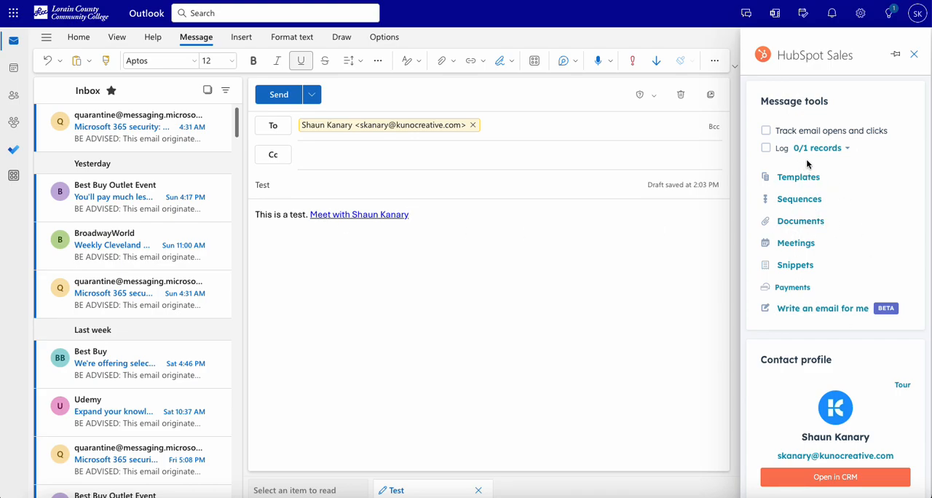
- Open the add-in's list of records to log, dismiss its sidebar notice, and pin the add-in
left_click(770, 150)
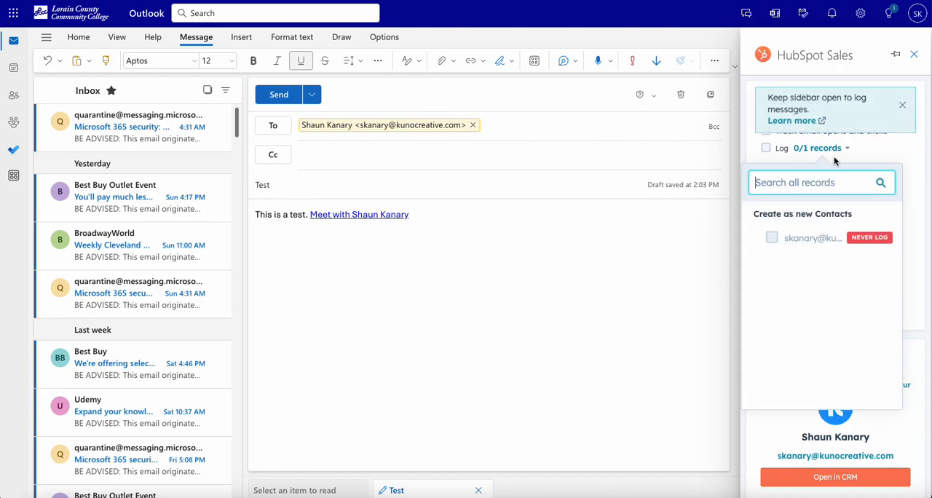
left_click(902, 105)
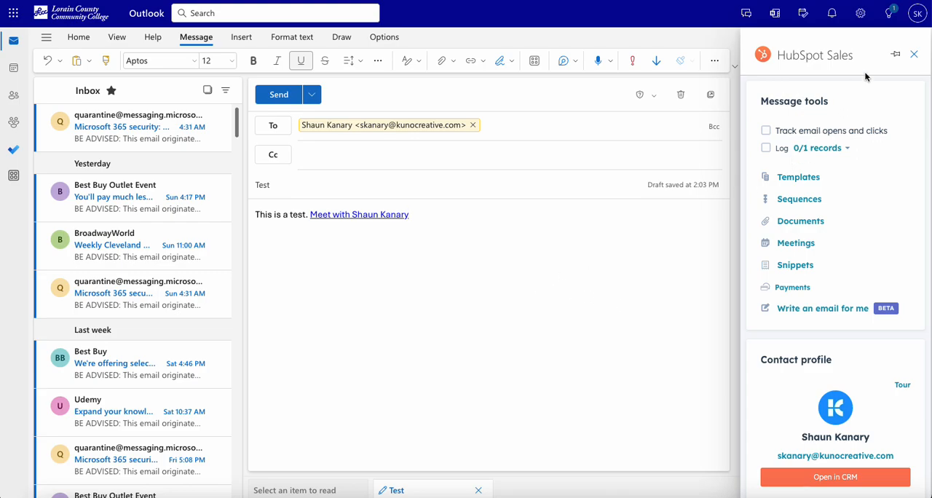
left_click(896, 59)
- Discard the current test draft and start a new email message
left_click(681, 95)
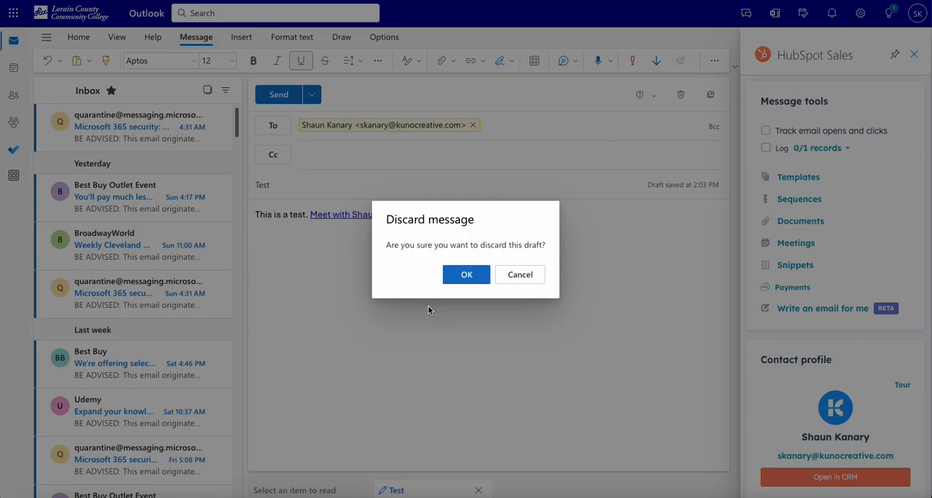
left_click(452, 284)
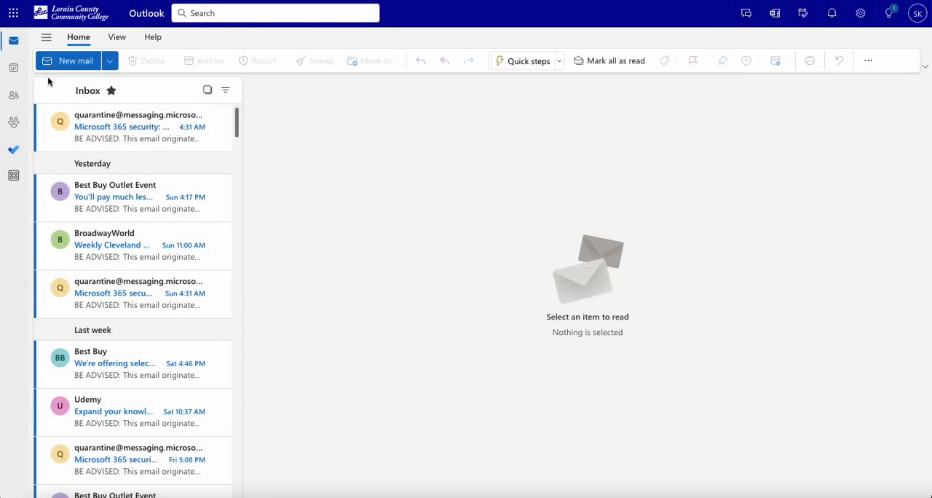
left_click(69, 61)
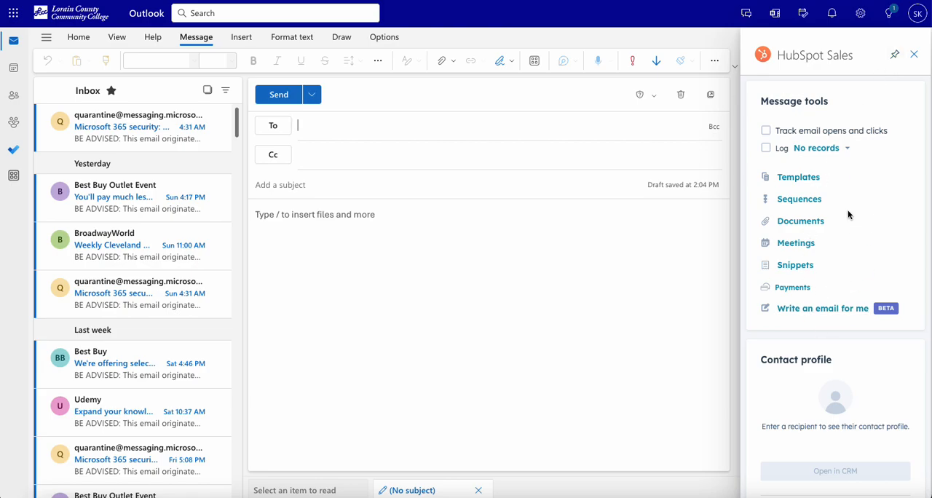
- Try to open the add-in's Documents for the new email without a recipient, and dismiss the hint
left_click(407, 238)
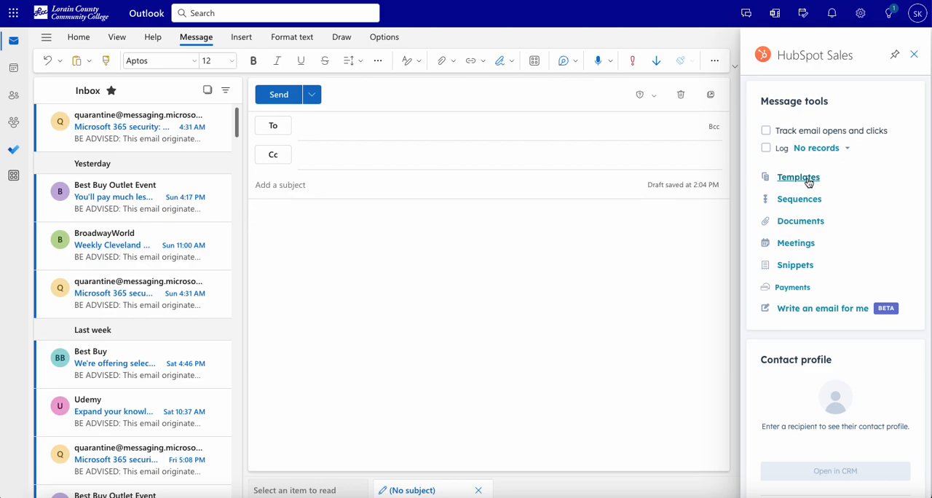
left_click(795, 229)
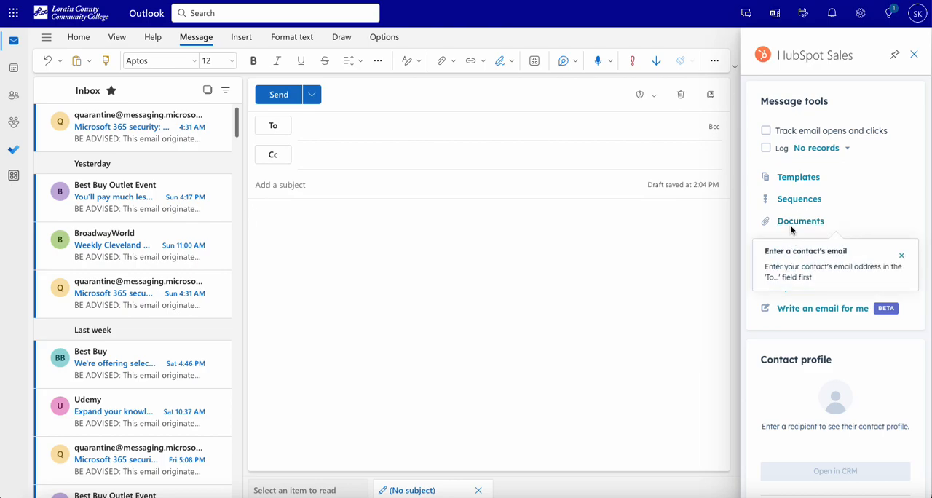
left_click(789, 222)
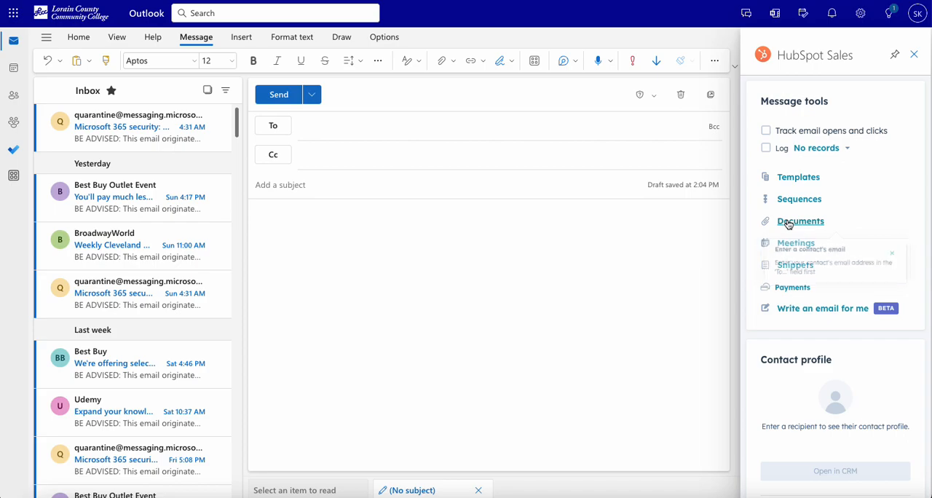
left_click(409, 131)
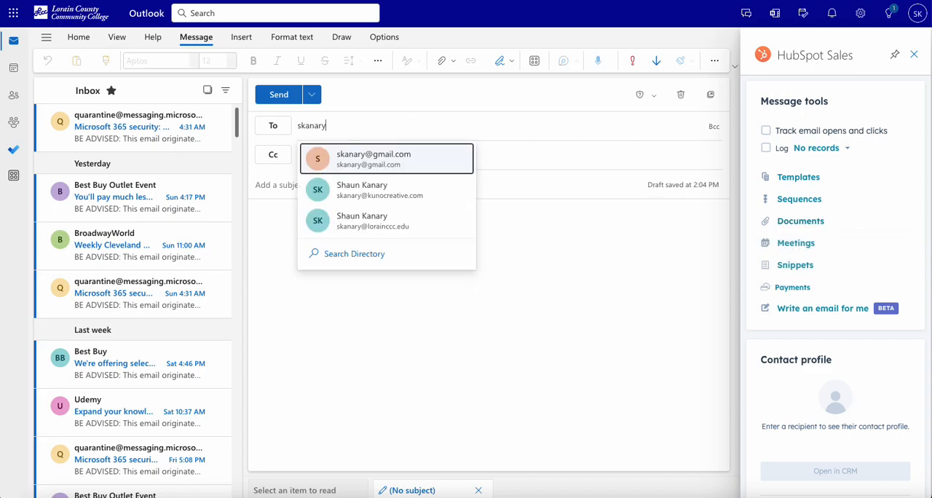
left_click(440, 165)
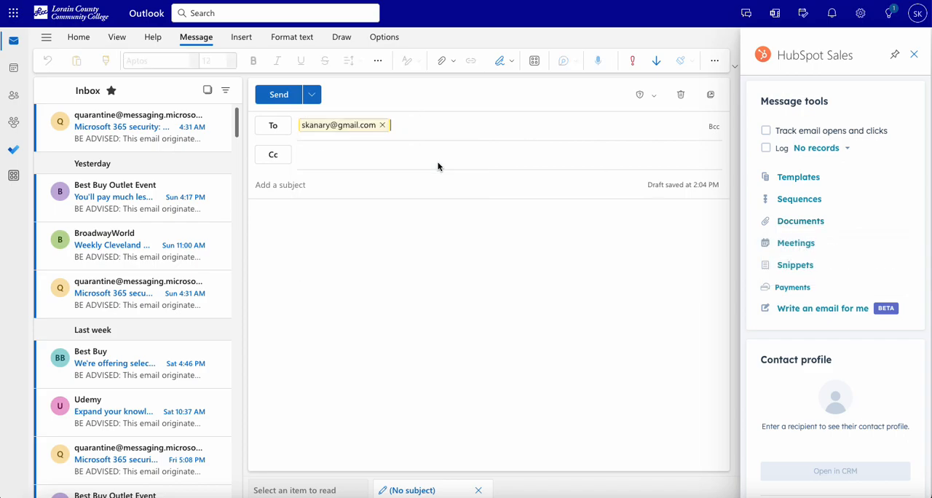
left_click(382, 124)
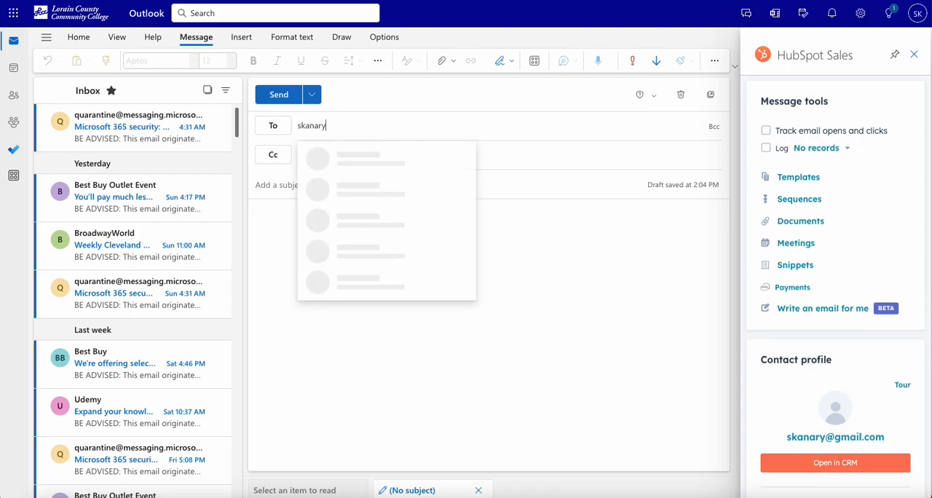
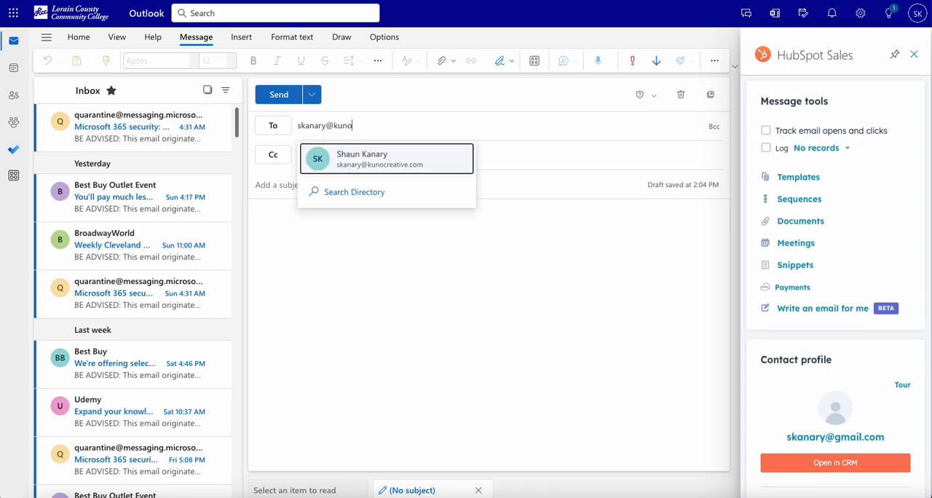
- Address the email to the recipient's Kuno Creative address and enter Test as the subject
left_click(381, 158)
left_click(354, 183)
type("Test")
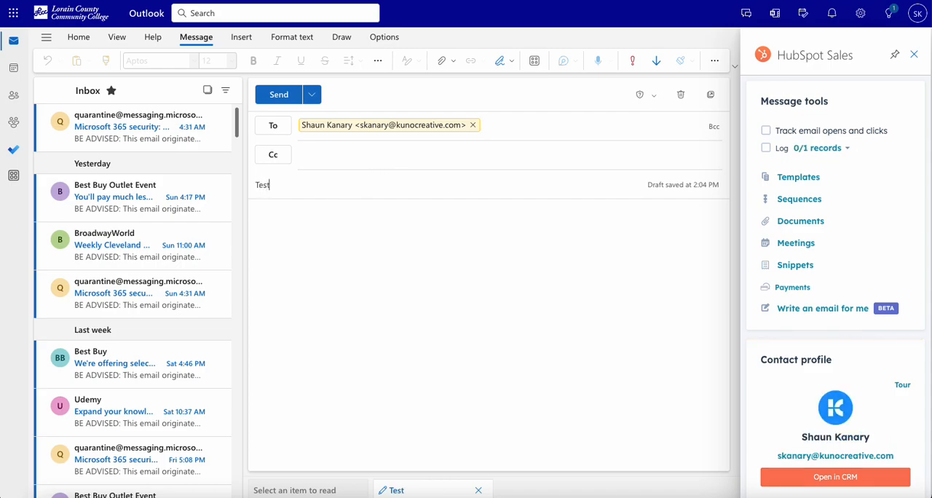
- Insert a link to Five Bulk Material Headlines You May Have Missed in January.docx in the message body and turn off underlining after it
left_click(348, 227)
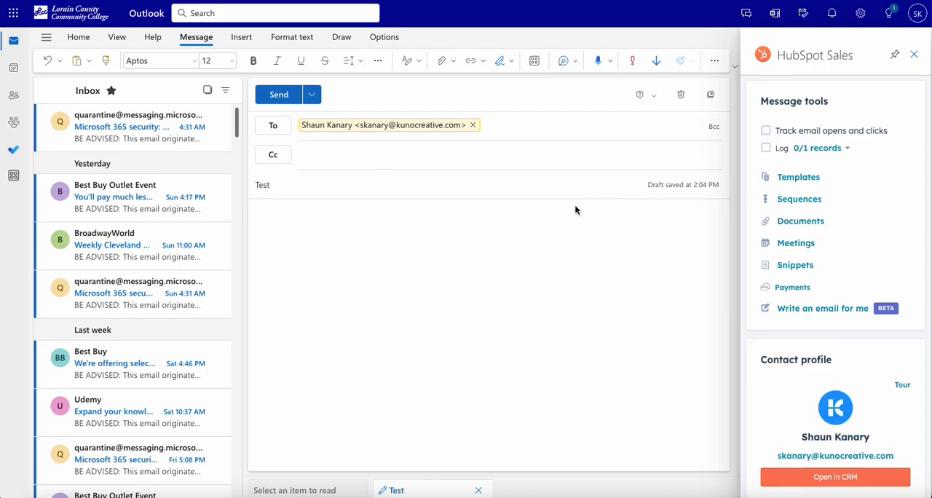
left_click(824, 224)
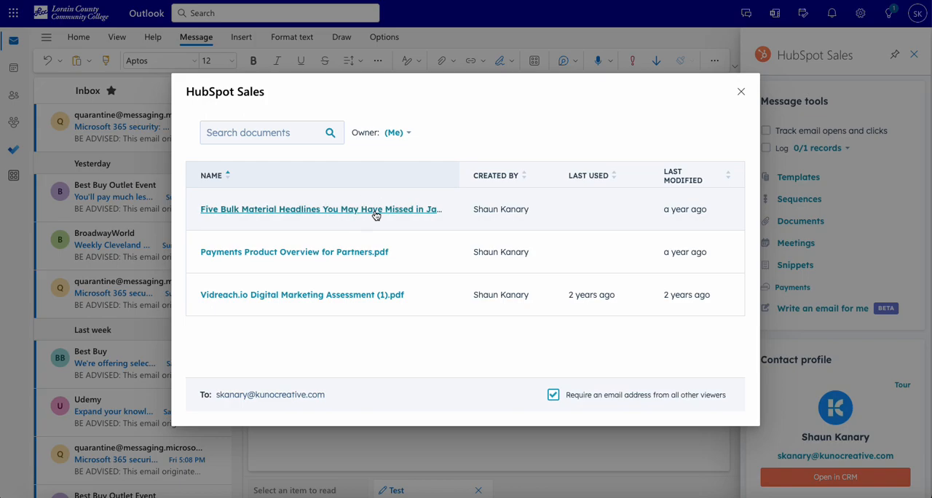
left_click(410, 212)
left_click_drag(536, 219, 252, 221)
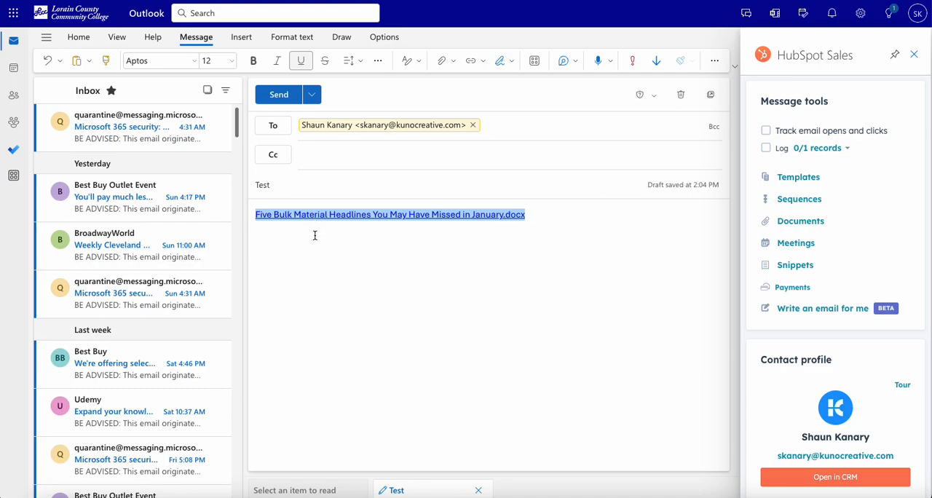
left_click(315, 235)
left_click(457, 252)
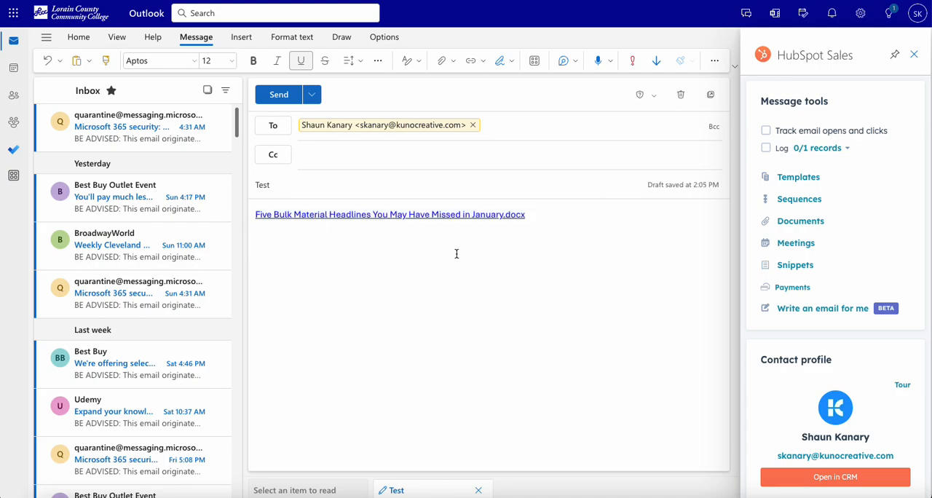
key("ctrl+u")
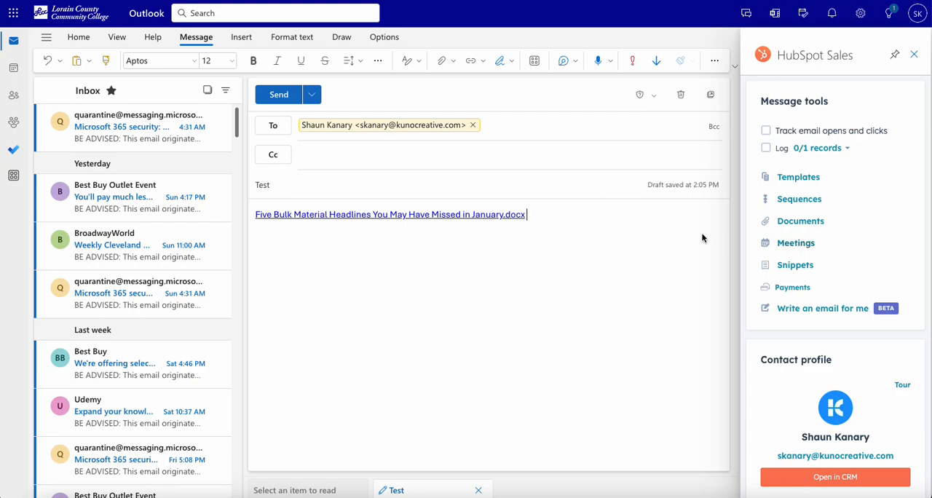
- View the scheduling links offered by the add-in's Meetings tools and return to the meeting options
left_click(802, 247)
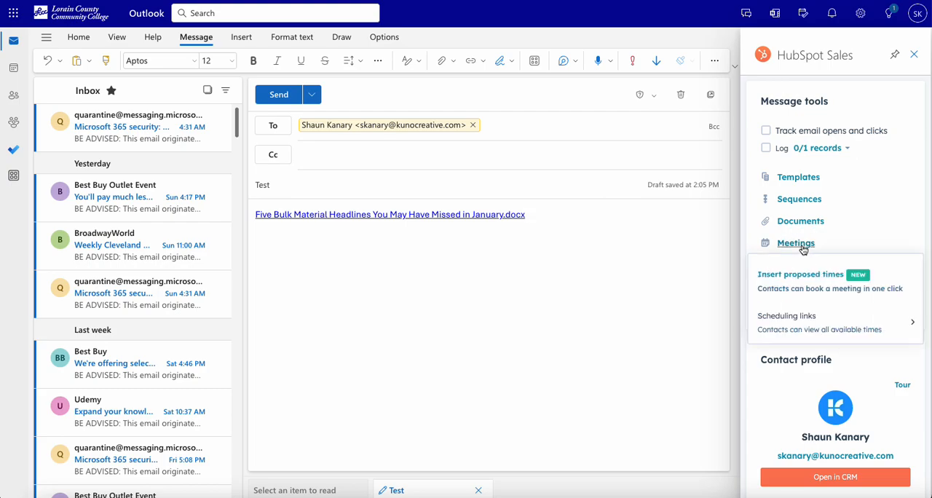
left_click(802, 327)
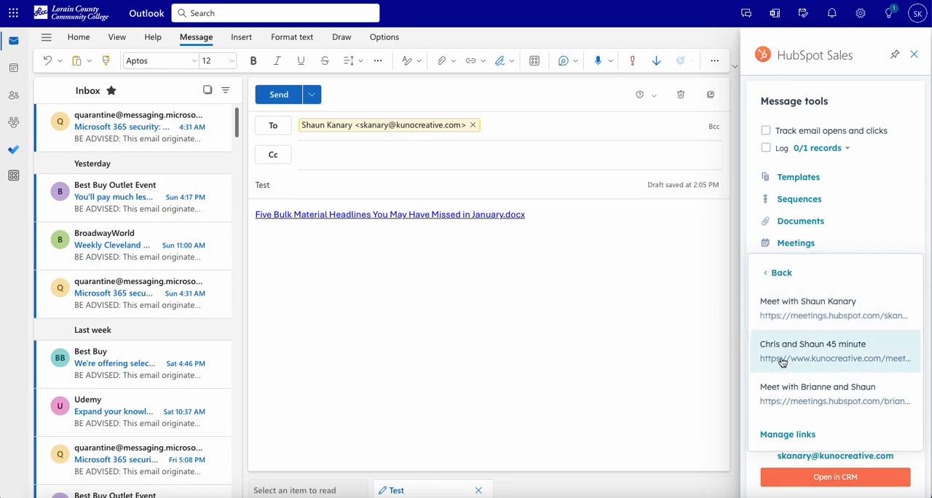
left_click(776, 280)
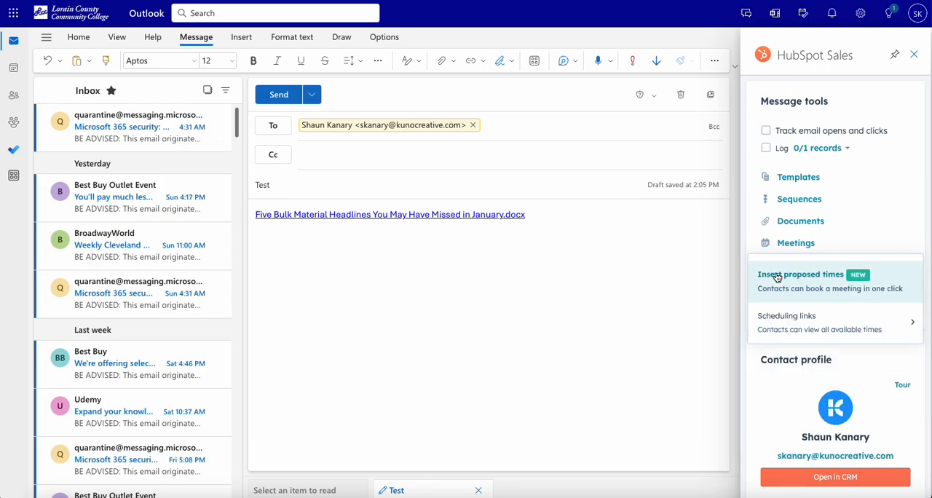
- Insert proposed 30-minute meeting times for Tuesday, Jan 16, 2024 at 9:00, 9:30 and 10:00 AM into the email
left_click(792, 294)
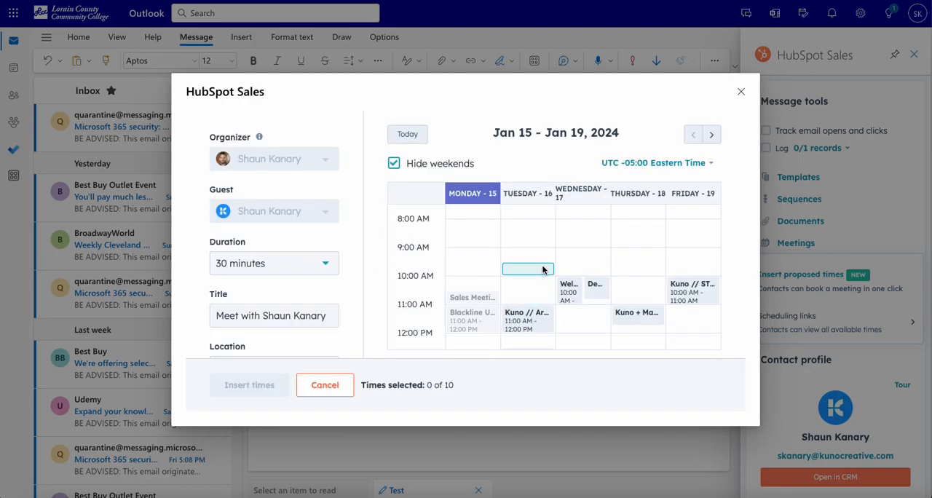
left_click(544, 254)
left_click(535, 269)
left_click(535, 284)
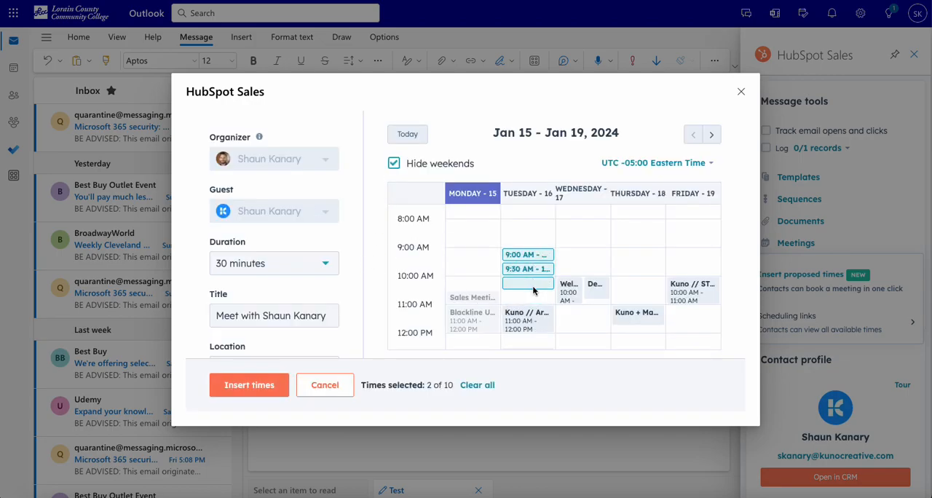
left_click(217, 394)
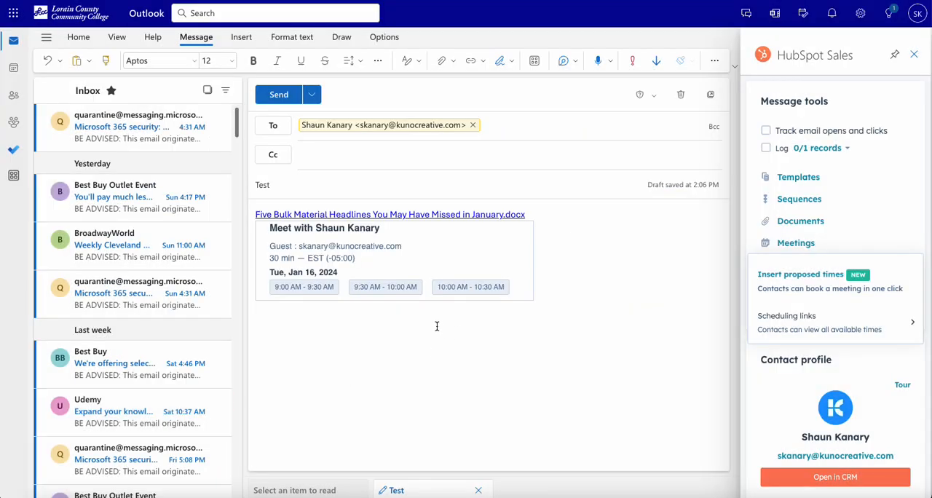
- Add a blank line between the document link and the proposed meeting times, and close the meeting options
key("Return")
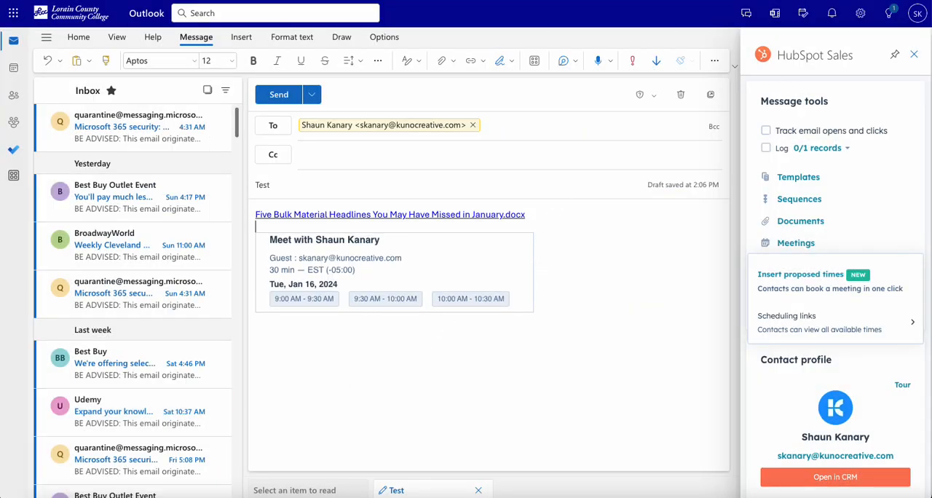
left_click(453, 331)
left_click(809, 245)
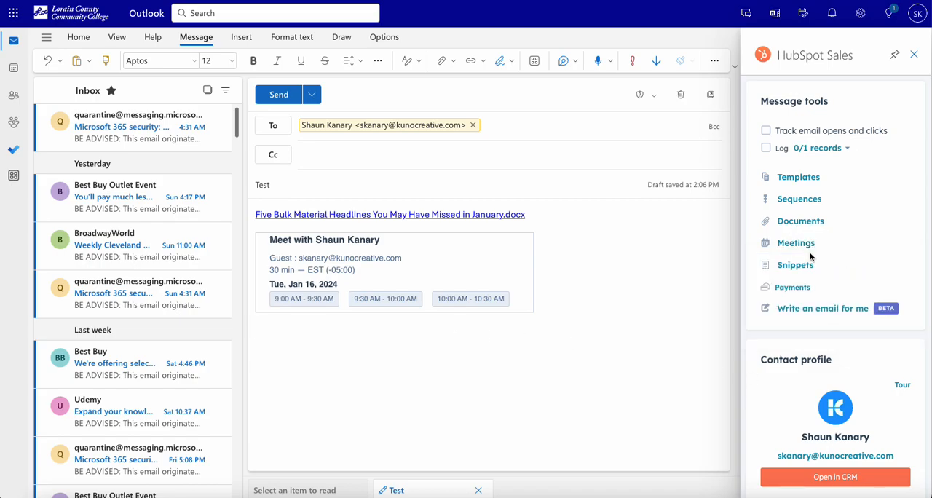
- Insert the Terms (legal) New Client snippet below the proposed meeting times and delete its text again
left_click(406, 345)
left_click(791, 266)
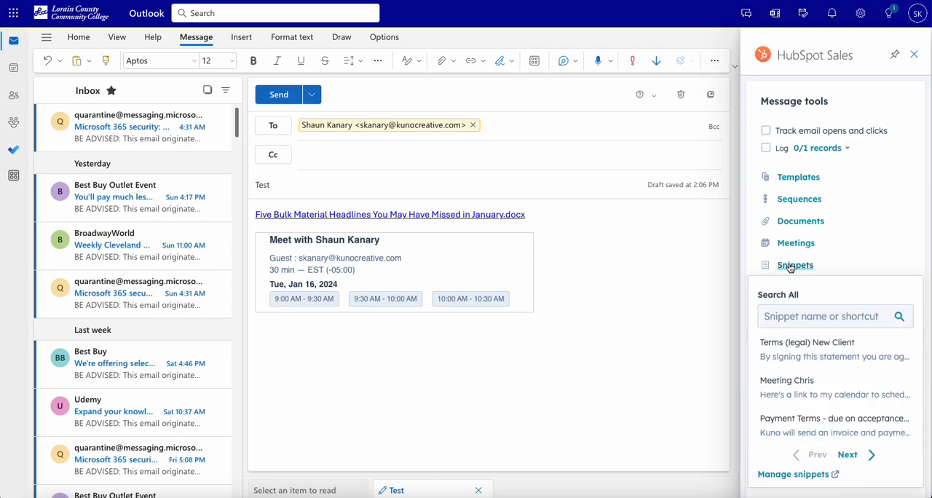
left_click(786, 348)
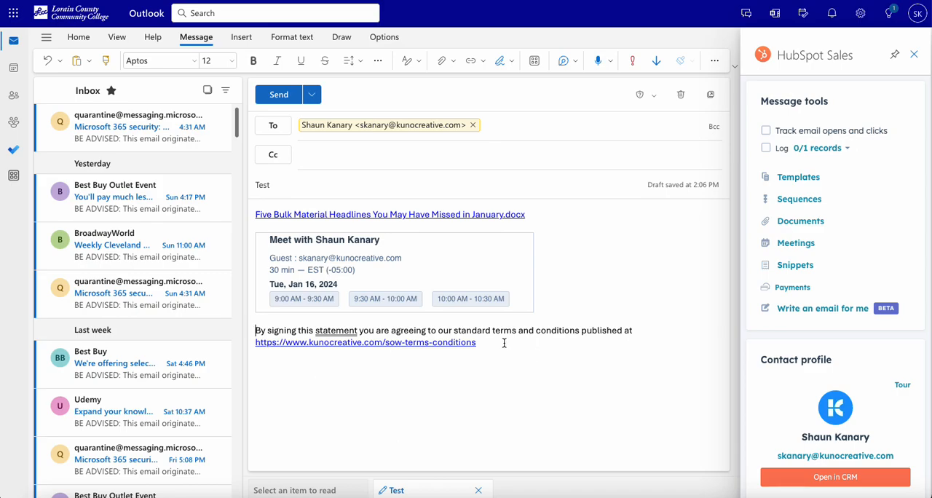
left_click_drag(502, 341, 259, 323)
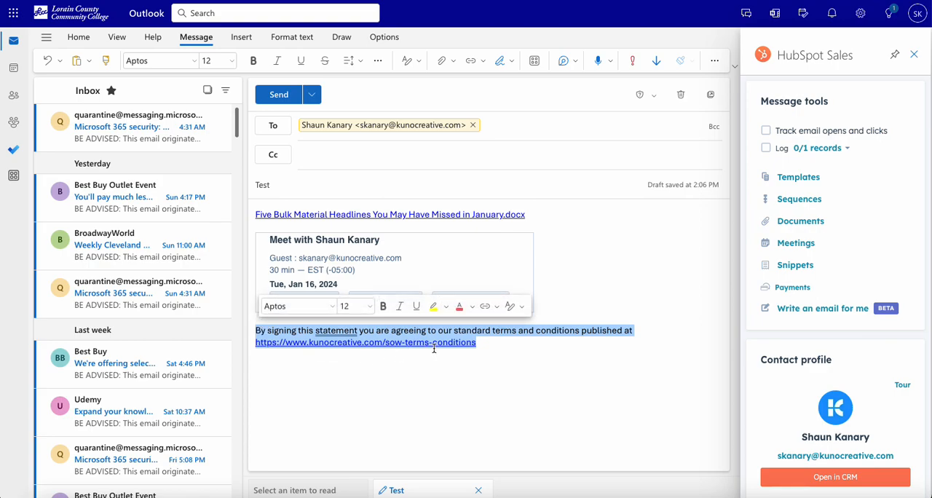
key("Delete")
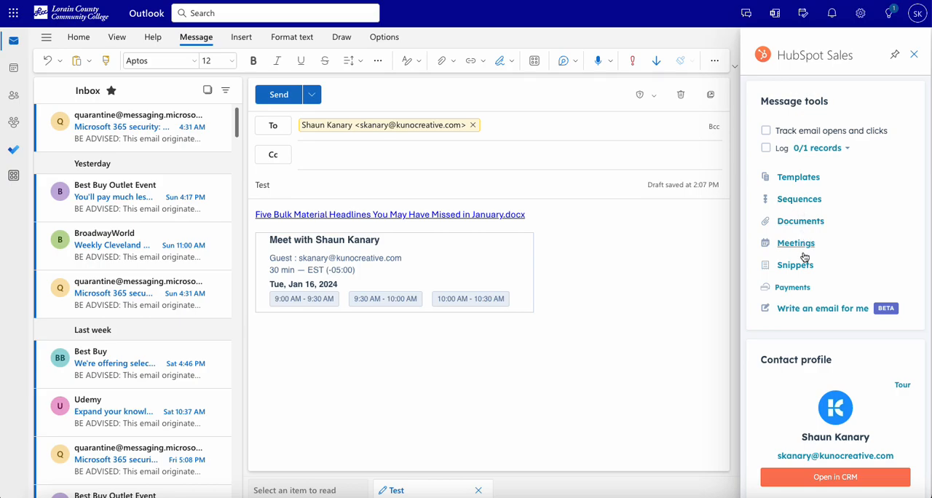
- Open the add-in's Write an email for me form and examine its email type, selling, audience and tone options
left_click(800, 313)
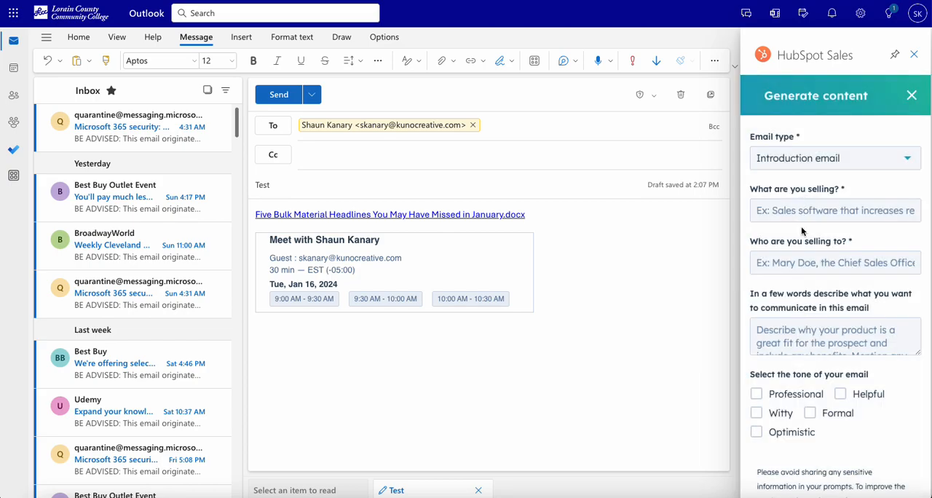
scroll(802, 231, "down", 2)
scroll(802, 231, "up", 2)
left_click(434, 350)
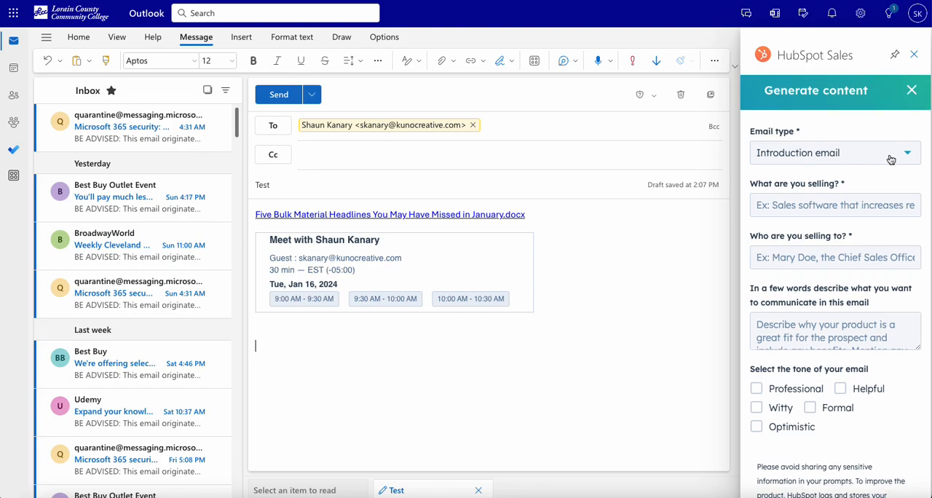
- Close and reopen the add-in's Write an email for me form, review its email type, audience and description fields, and close it
left_click(911, 90)
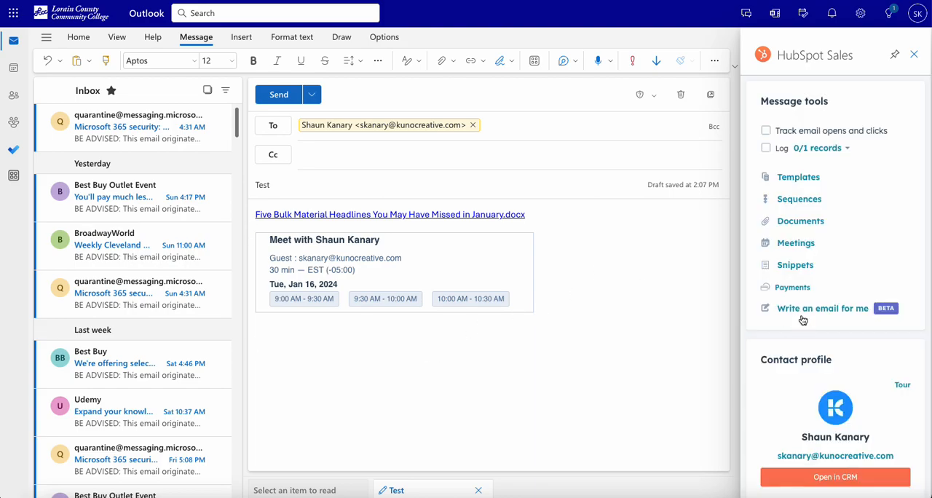
left_click(803, 314)
left_click(834, 152)
left_click(840, 118)
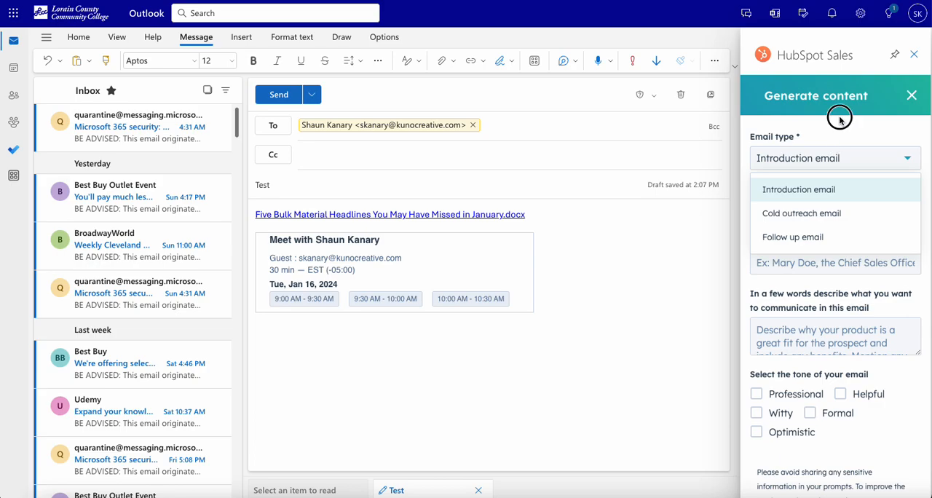
left_click(814, 211)
left_click(804, 266)
left_click(789, 346)
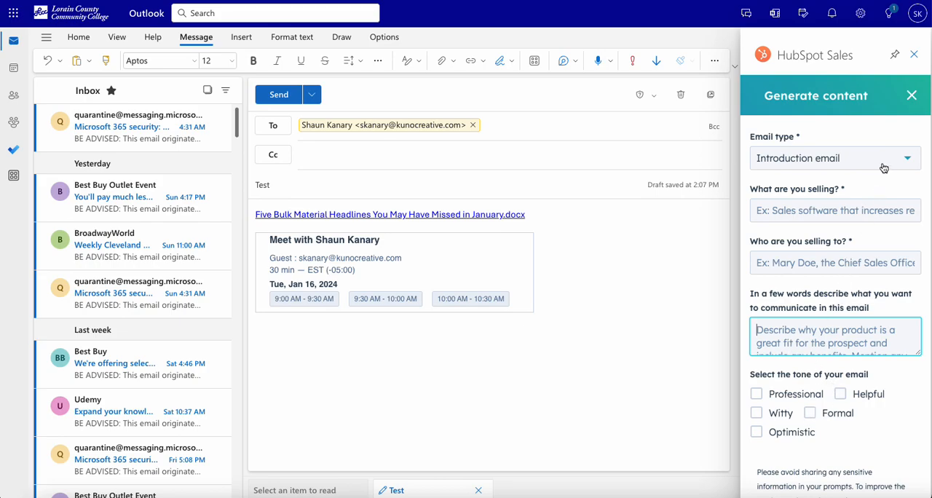
left_click(912, 95)
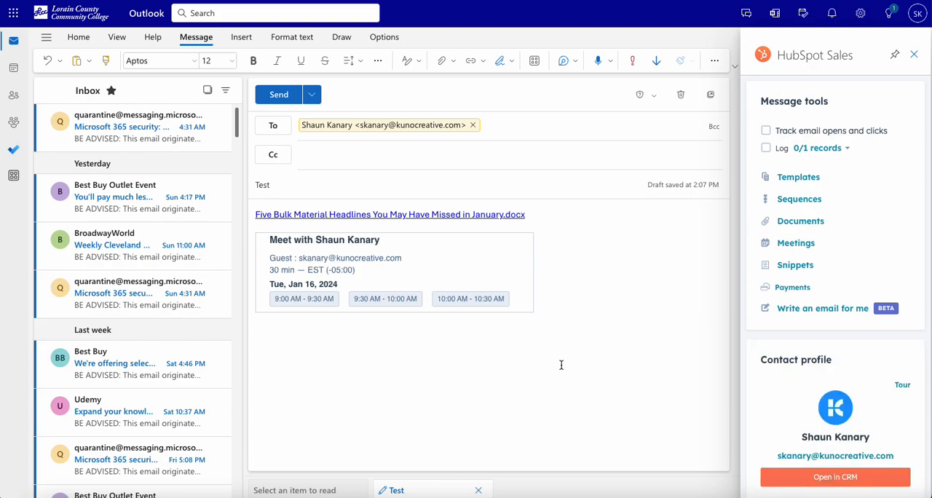
- Examine the add-in's contact profile, recent activity, tasks due this week and add-in settings sections
scroll(814, 368, "down", 3)
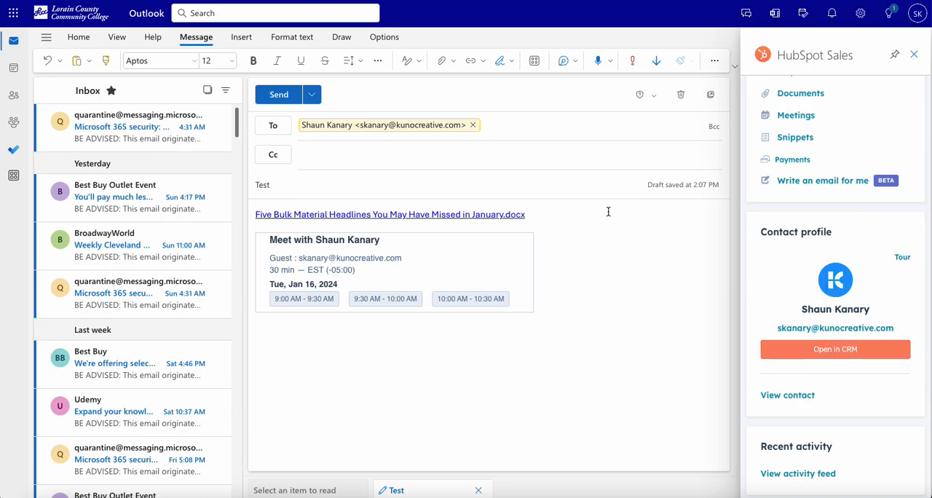
scroll(845, 361, "down", 2)
scroll(847, 360, "down", 2)
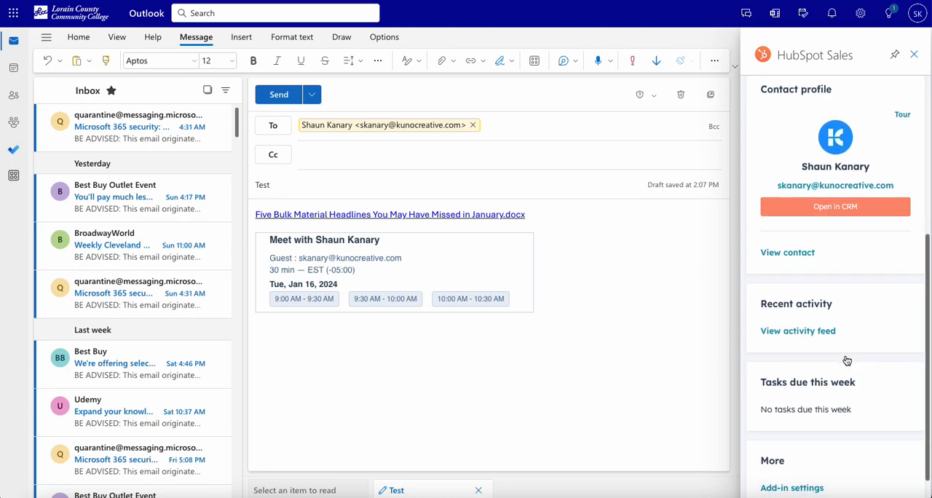
scroll(821, 323, "down", 1)
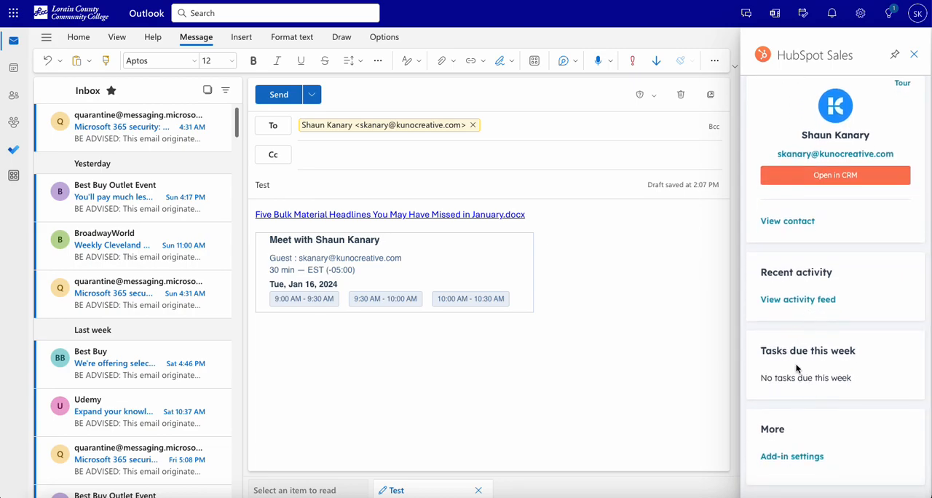
scroll(806, 371, "up", 8)
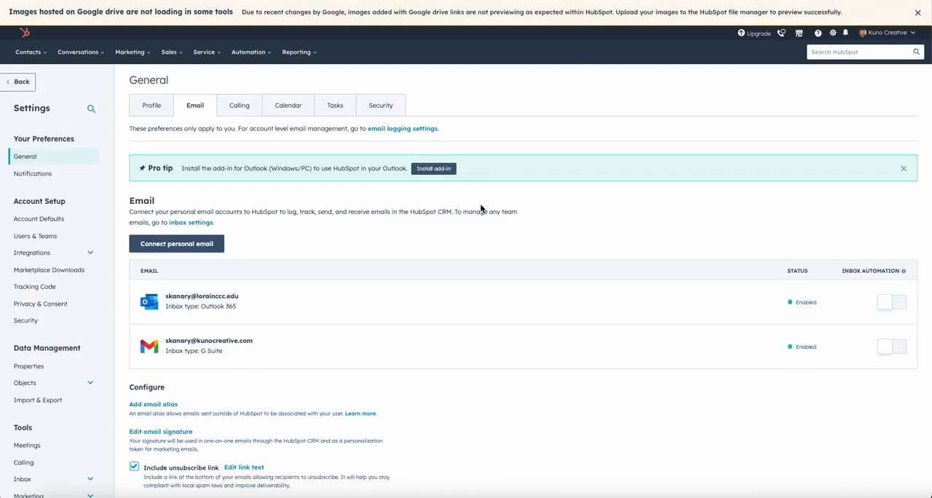
- Switch to HubSpot and open the HubSpot, Inc. record from the companies list
mouse_move(45, 57)
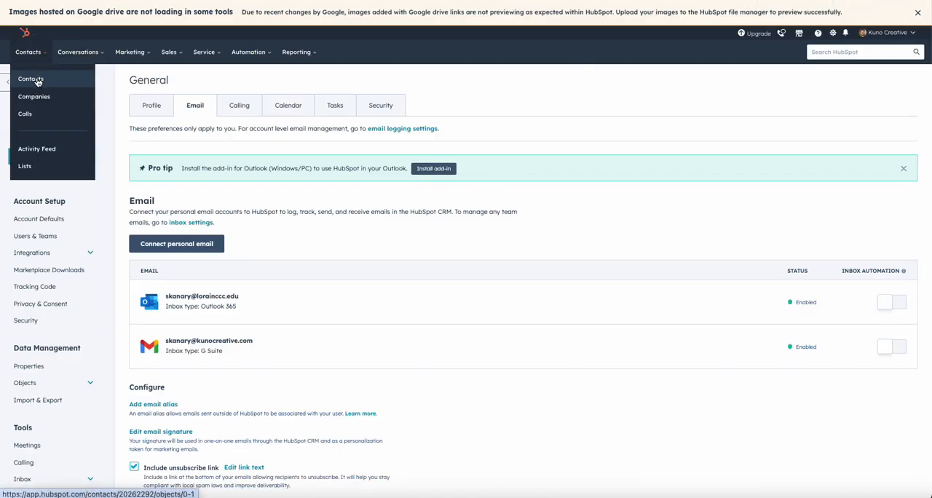
left_click(35, 77)
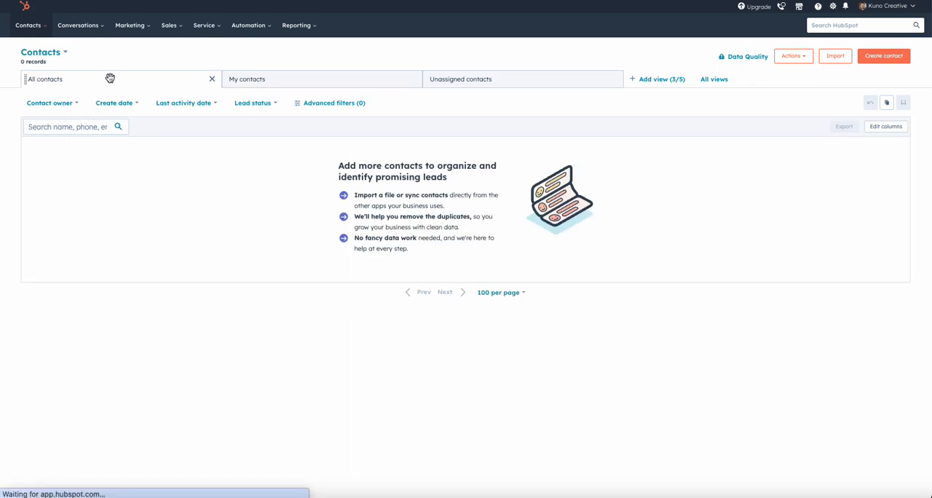
left_click(63, 54)
left_click(55, 108)
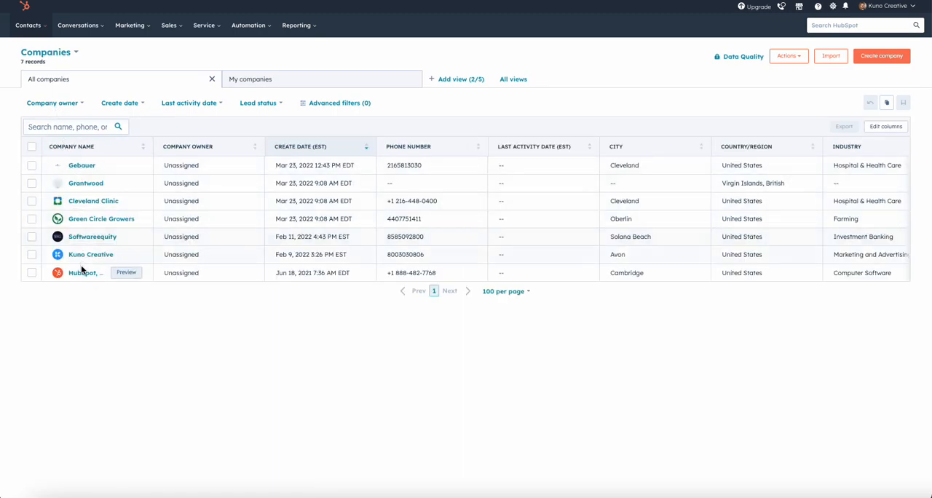
left_click(80, 273)
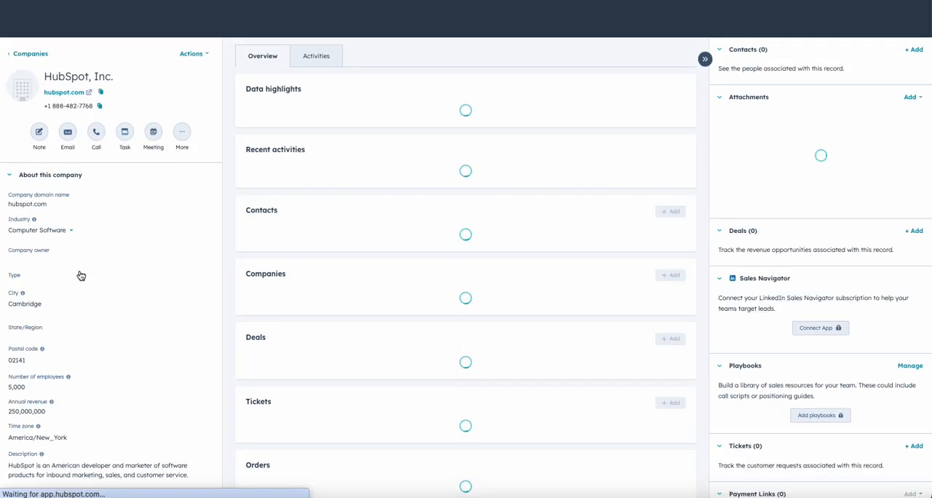
- Start a new email from the HubSpot, Inc. record and dismiss the form for adding an existing contact
left_click(913, 50)
left_click(67, 133)
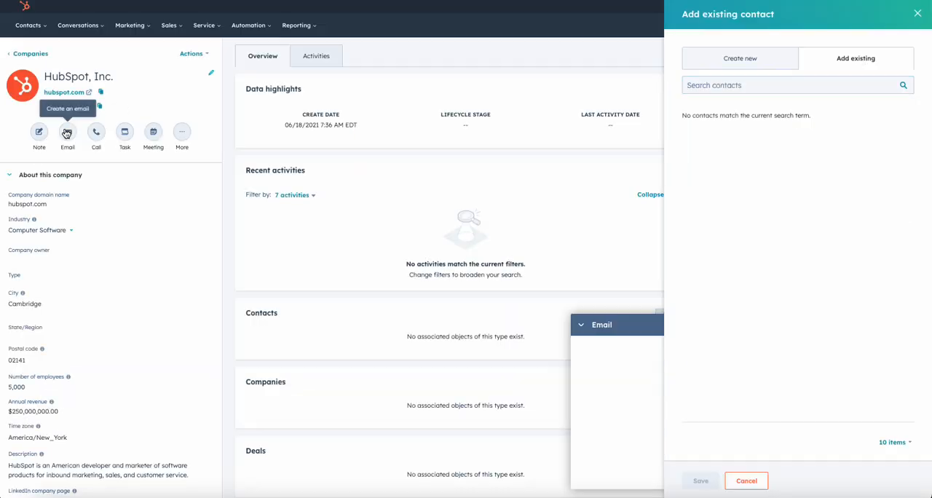
left_click(918, 14)
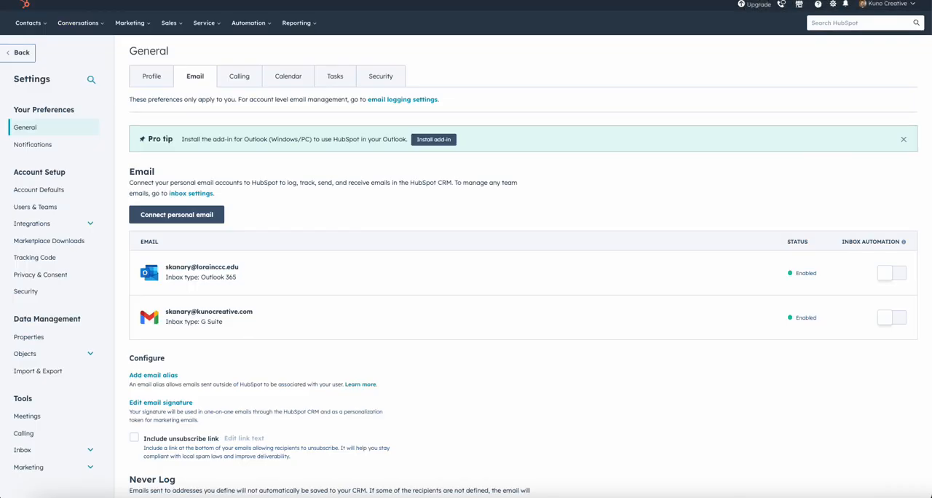
mouse_move(564, 256)
mouse_move(262, 337)
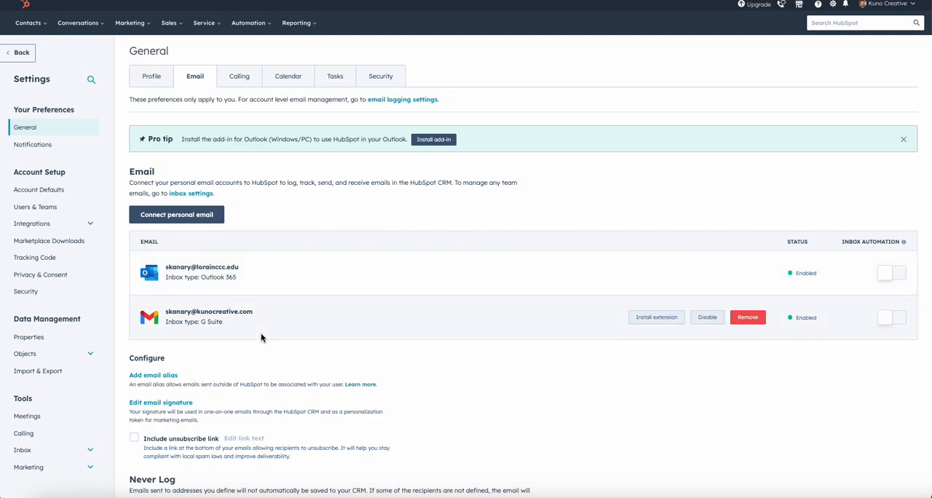